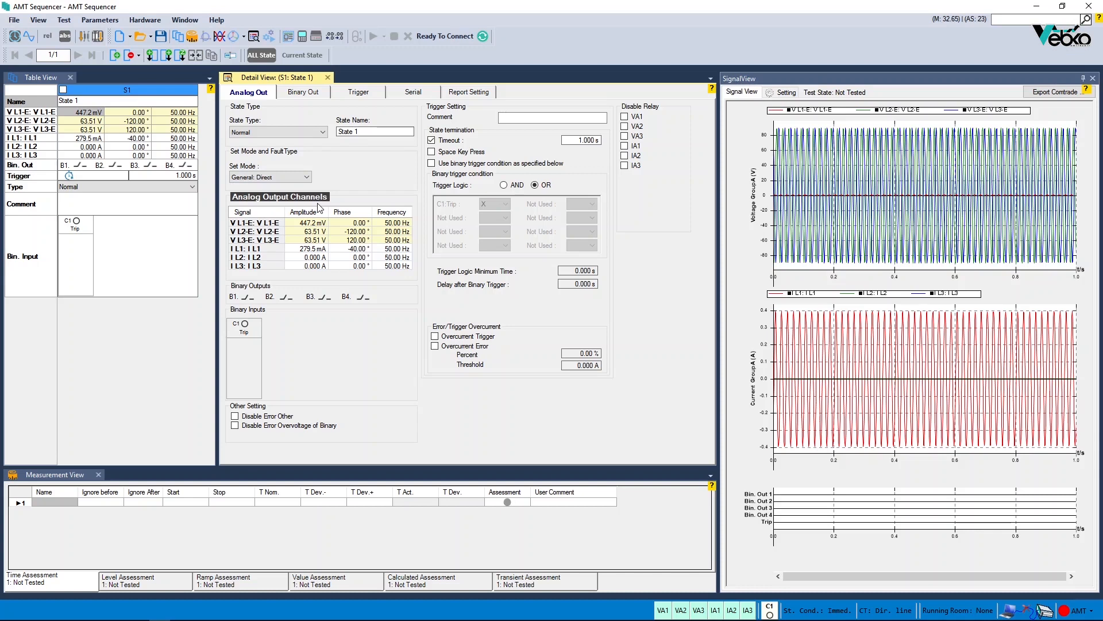
Set State 1's set mode to Distance: Z-I const. and inspect its ITest, ZFault and ZFault (R-X) signals.
{"action": "left_click", "coordinate": [306, 178]}
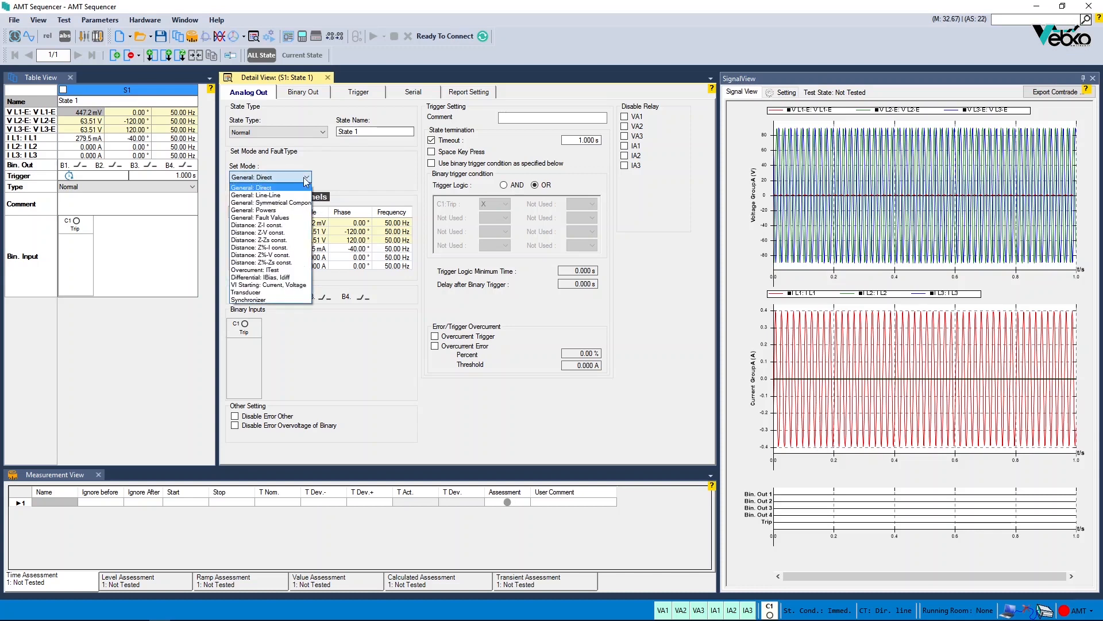
{"action": "left_click", "coordinate": [304, 226]}
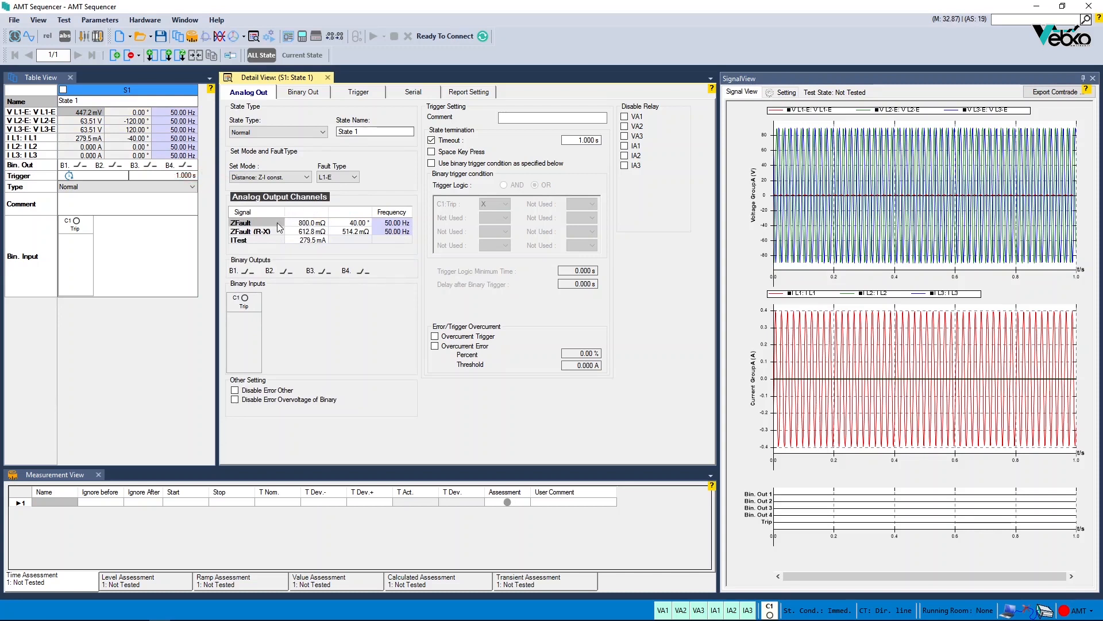
{"action": "left_click", "coordinate": [293, 241]}
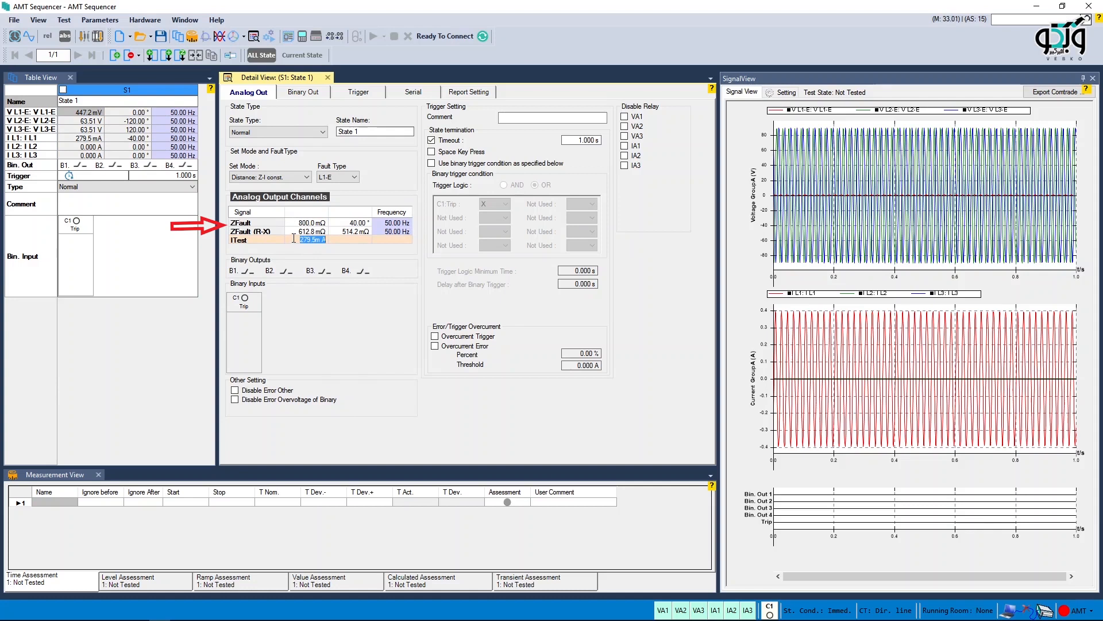
{"action": "left_click", "coordinate": [281, 223]}
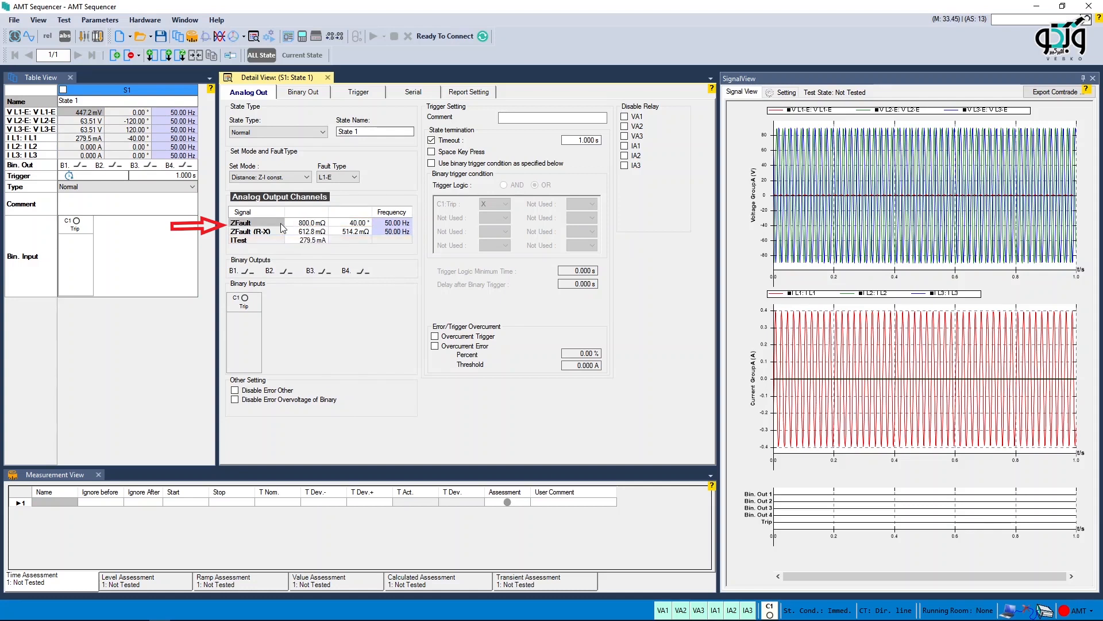
{"action": "left_click", "coordinate": [280, 231]}
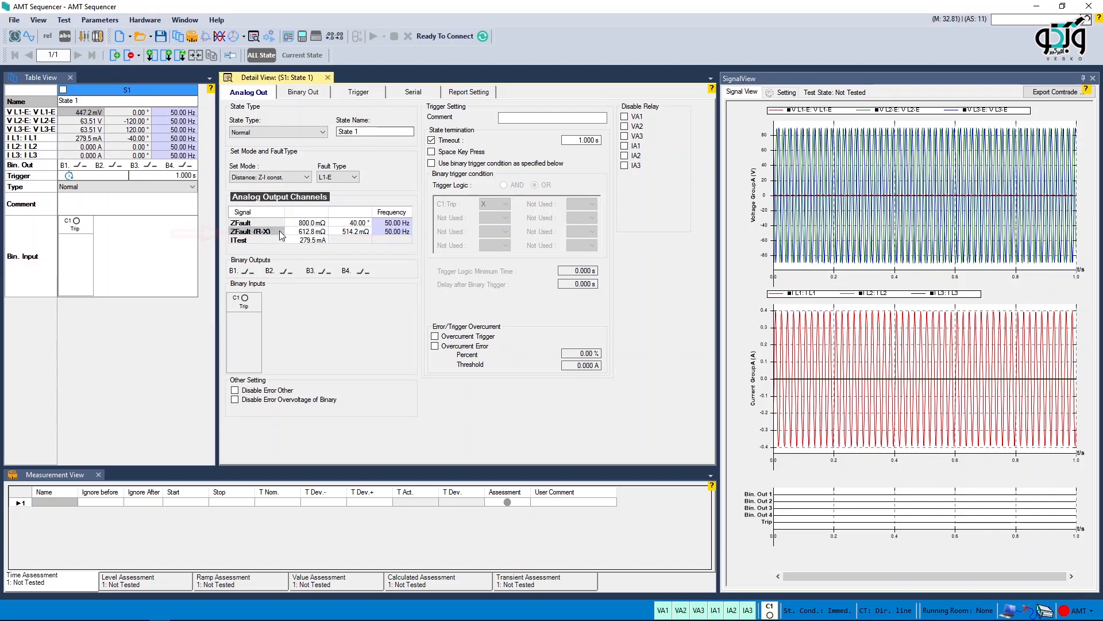
Set the ZFault impedance to 1 Ω with an angle of 45°.
{"action": "left_click", "coordinate": [304, 223]}
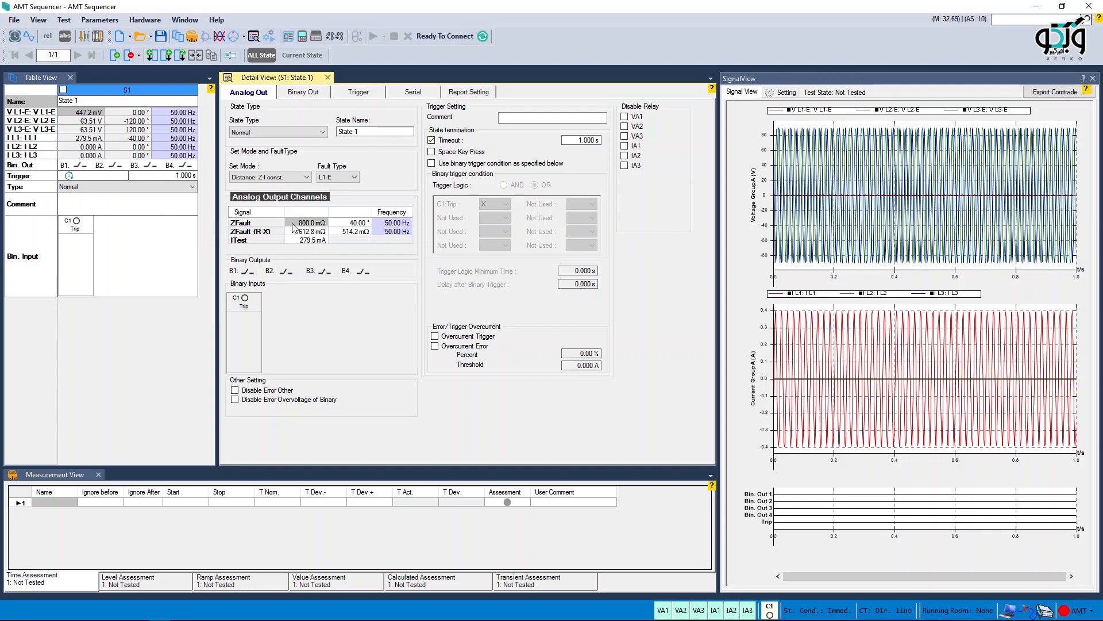
{"action": "type", "text": "1"}
{"action": "key", "text": "Tab"}
{"action": "type", "text": "45"}
{"action": "left_click", "coordinate": [280, 232]}
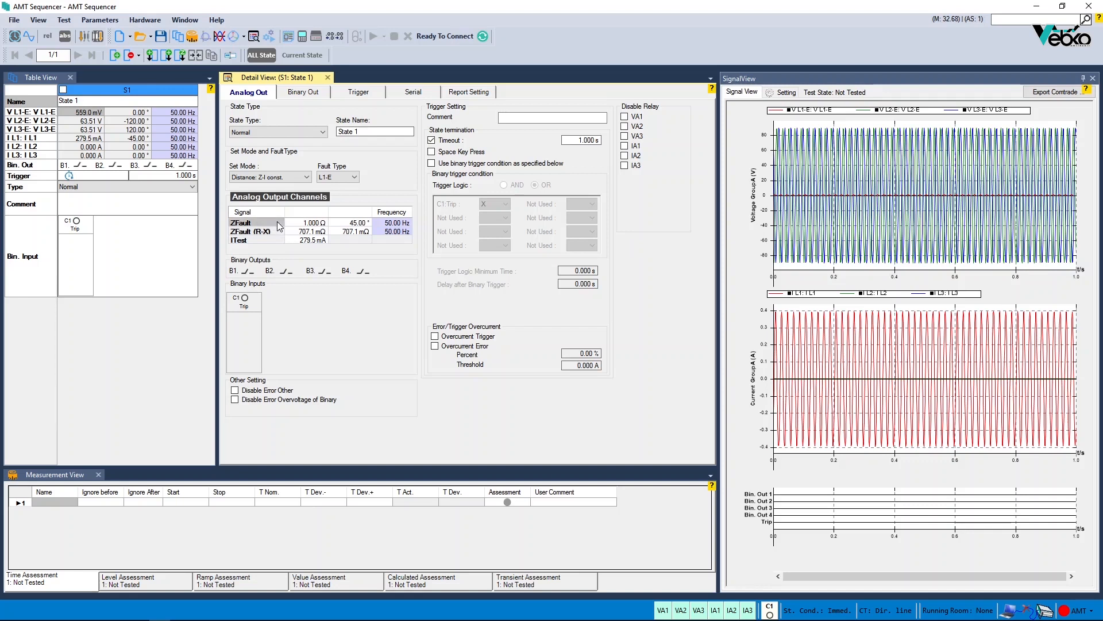
Set the ZFault (R-X) resistance to 100 mΩ and the reactance to 50 mΩ.
{"action": "left_click", "coordinate": [292, 231]}
{"action": "type", "text": "1"}
{"action": "type", "text": "000Ω"}
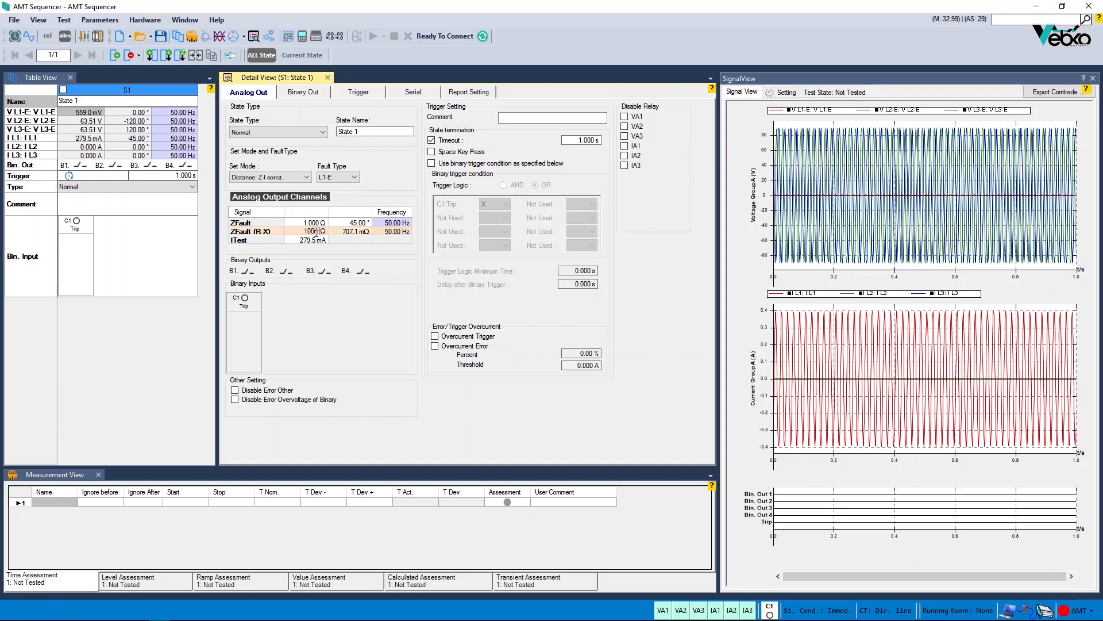
{"action": "left_click", "coordinate": [336, 231]}
{"action": "type", "text": "500m"}
{"action": "left_click", "coordinate": [279, 222]}
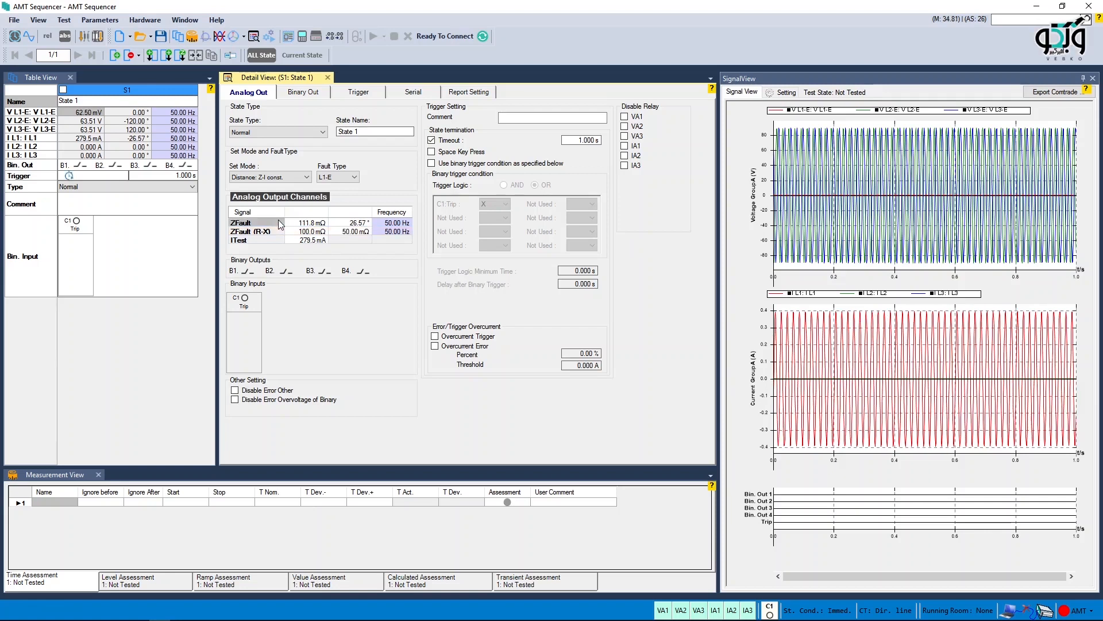
Choose the L1-L2 fault type and set the ITest current to 2 A.
{"action": "left_click", "coordinate": [339, 178]}
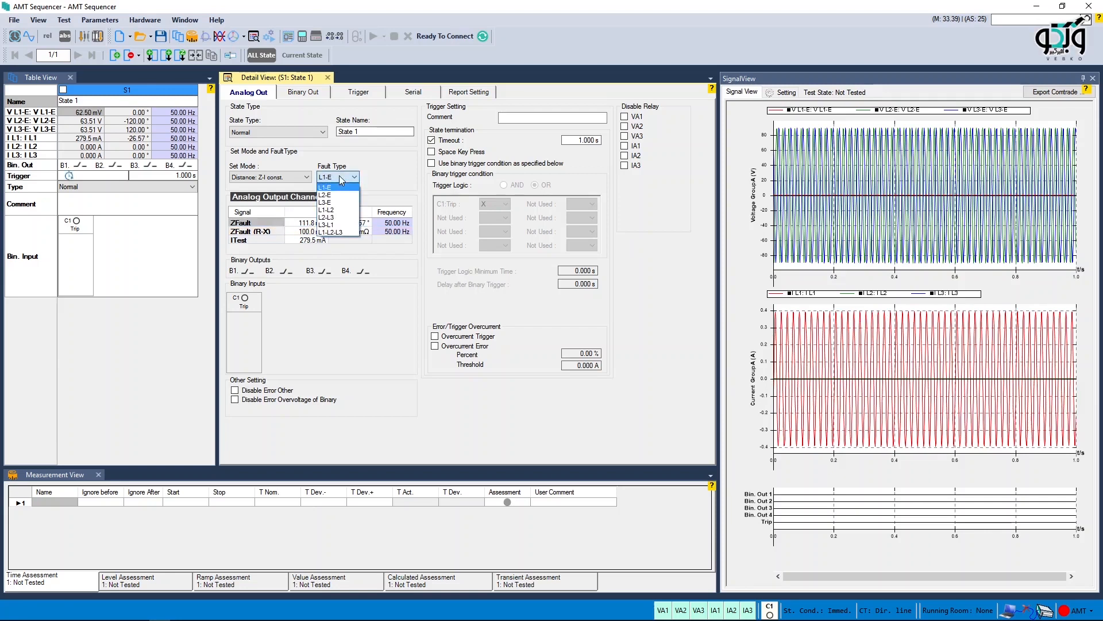
{"action": "left_click", "coordinate": [339, 210]}
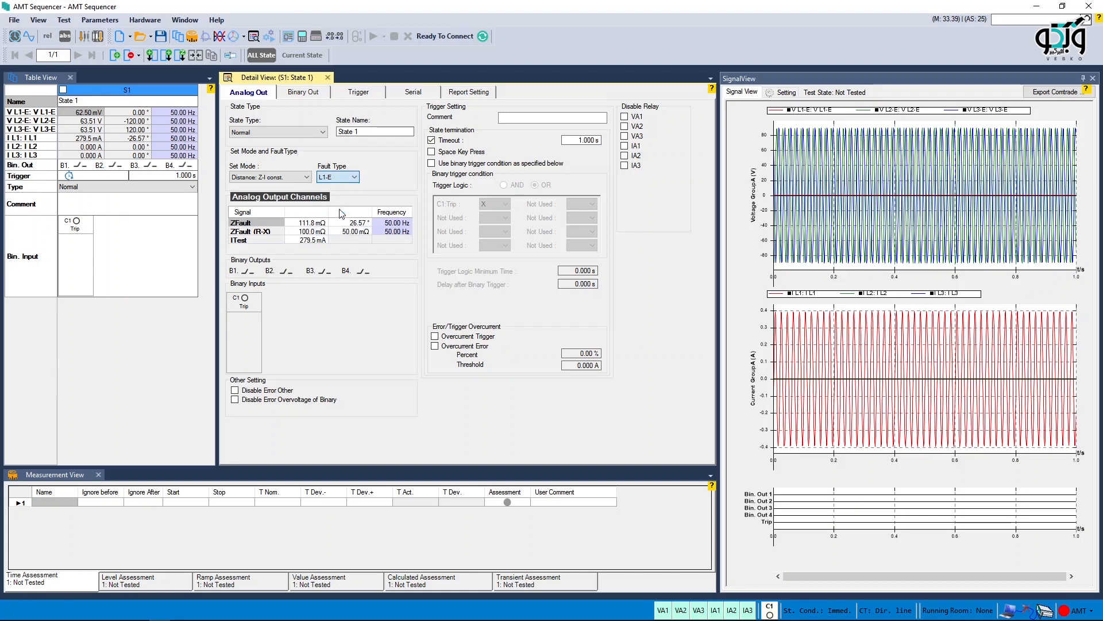
{"action": "left_click", "coordinate": [303, 241]}
{"action": "type", "text": "2"}
{"action": "key", "text": "Return"}
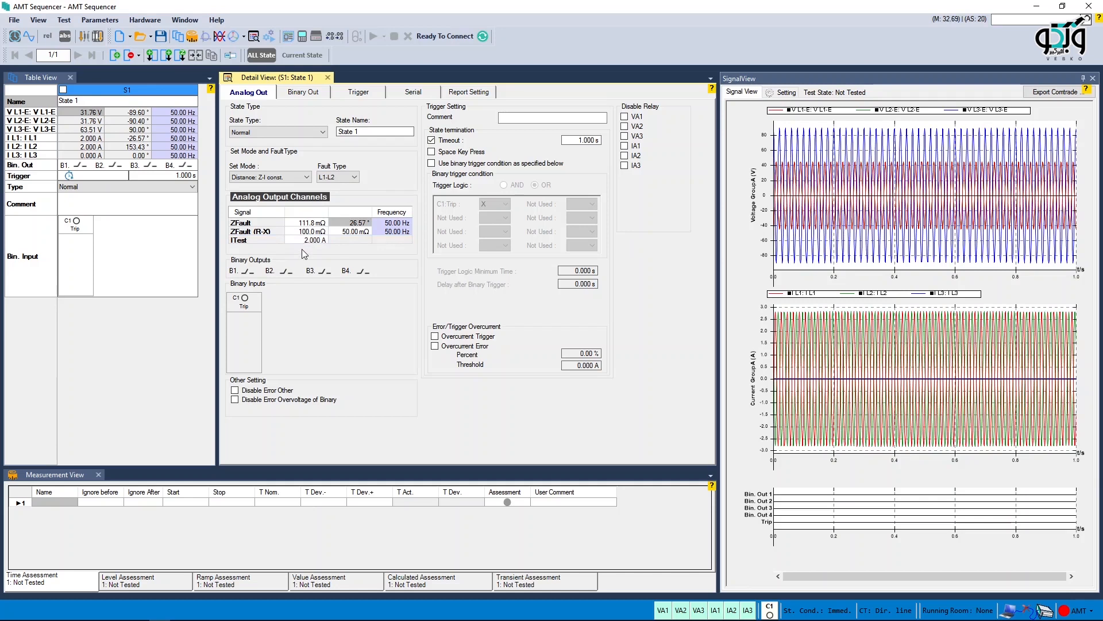
Switch the set mode to Distance: Z-V const. and inspect its VTest and ZFault signals.
{"action": "left_click", "coordinate": [300, 177]}
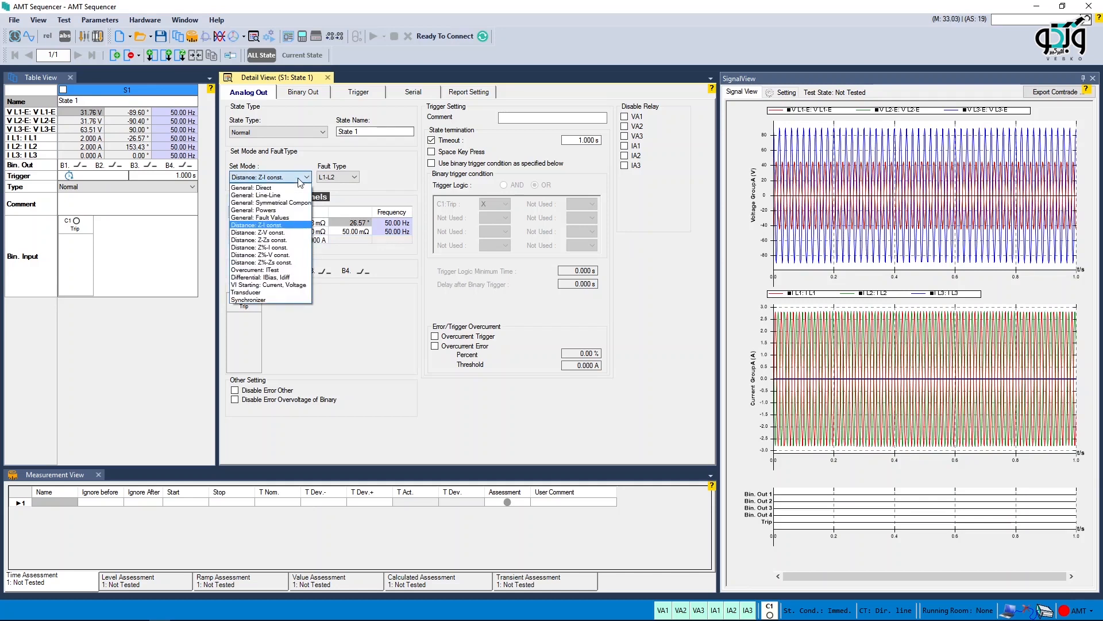
{"action": "left_click", "coordinate": [297, 232]}
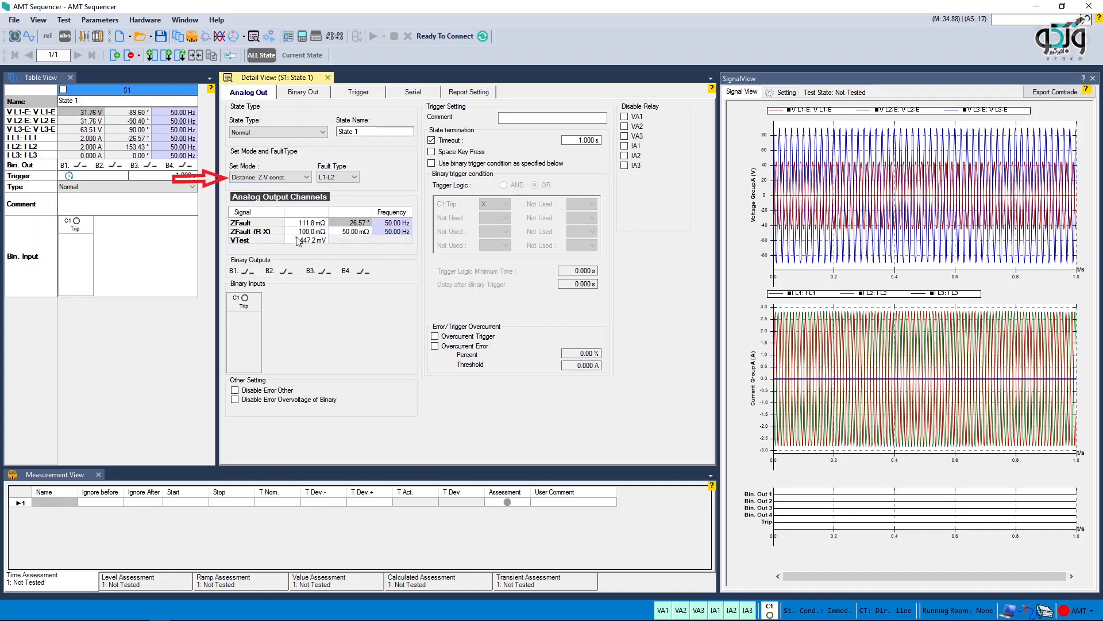
{"action": "double_click", "coordinate": [294, 239]}
{"action": "left_click", "coordinate": [280, 223]}
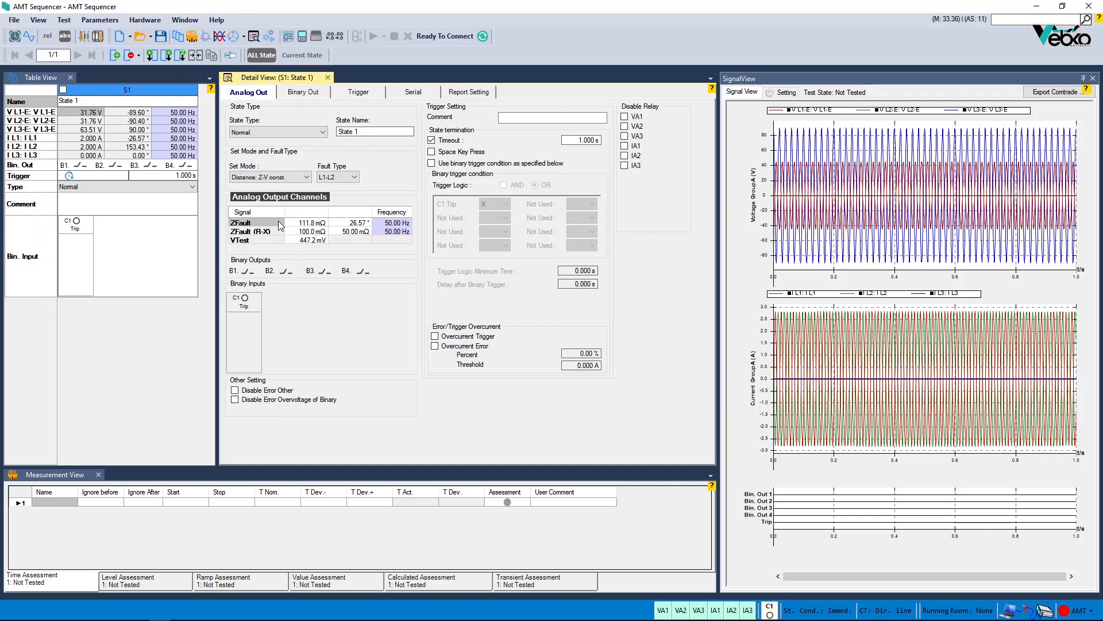
Switch the set mode to Distance: Z-Zs const. and open its SIR(ZS/ZL) value.
{"action": "left_click", "coordinate": [300, 177]}
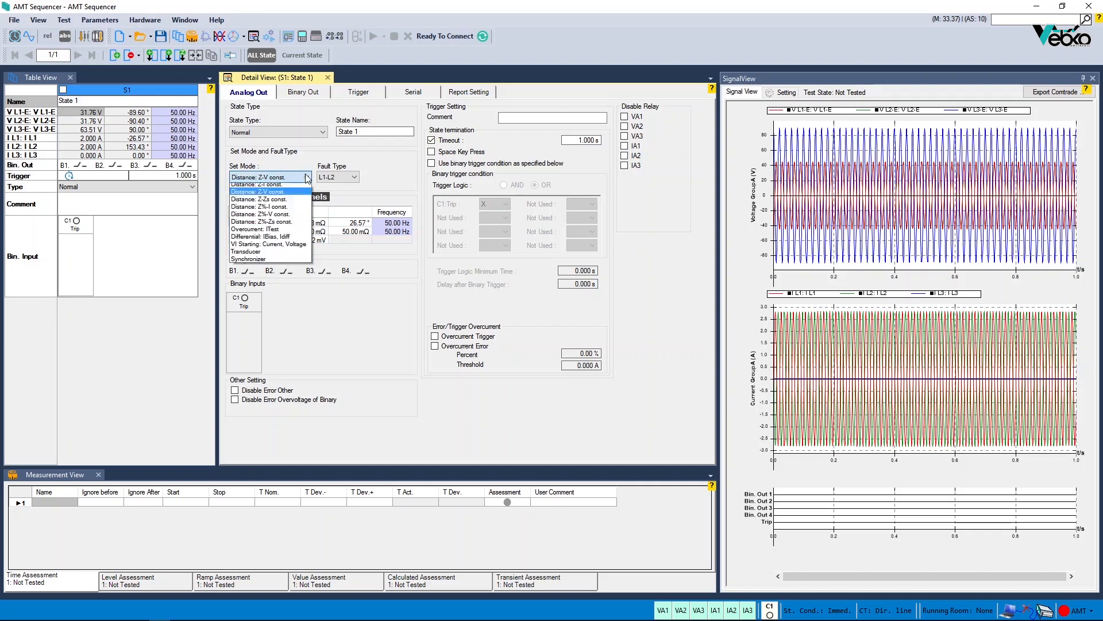
{"action": "left_click", "coordinate": [302, 240]}
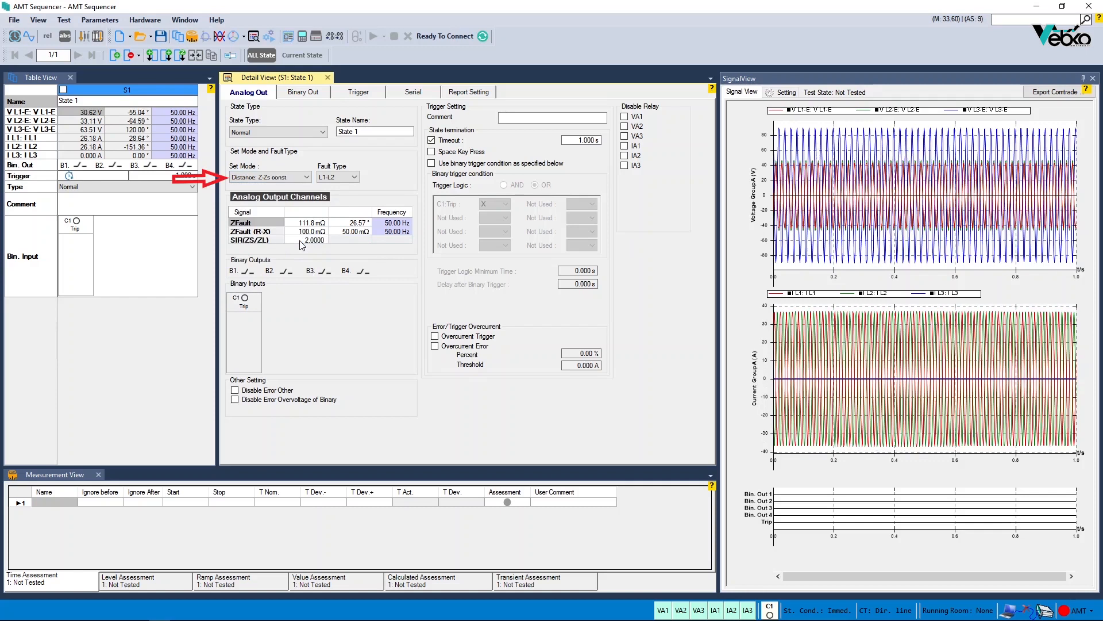
{"action": "double_click", "coordinate": [295, 240]}
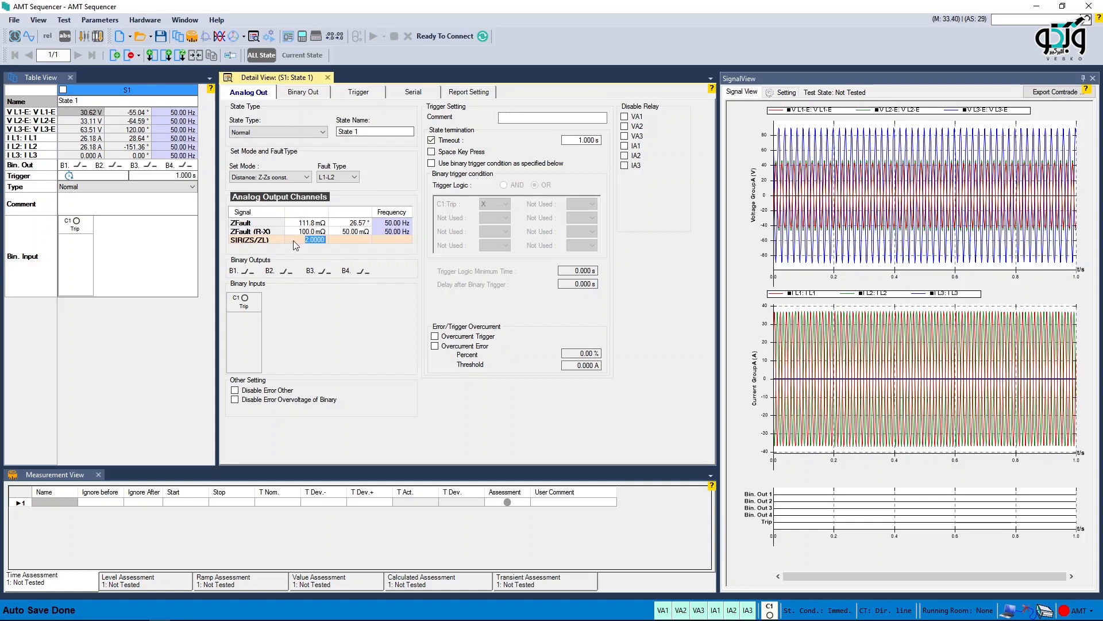
Set the mode to Distance: Z%-Zs const. with the percentage based on Line length.
{"action": "left_click", "coordinate": [307, 176]}
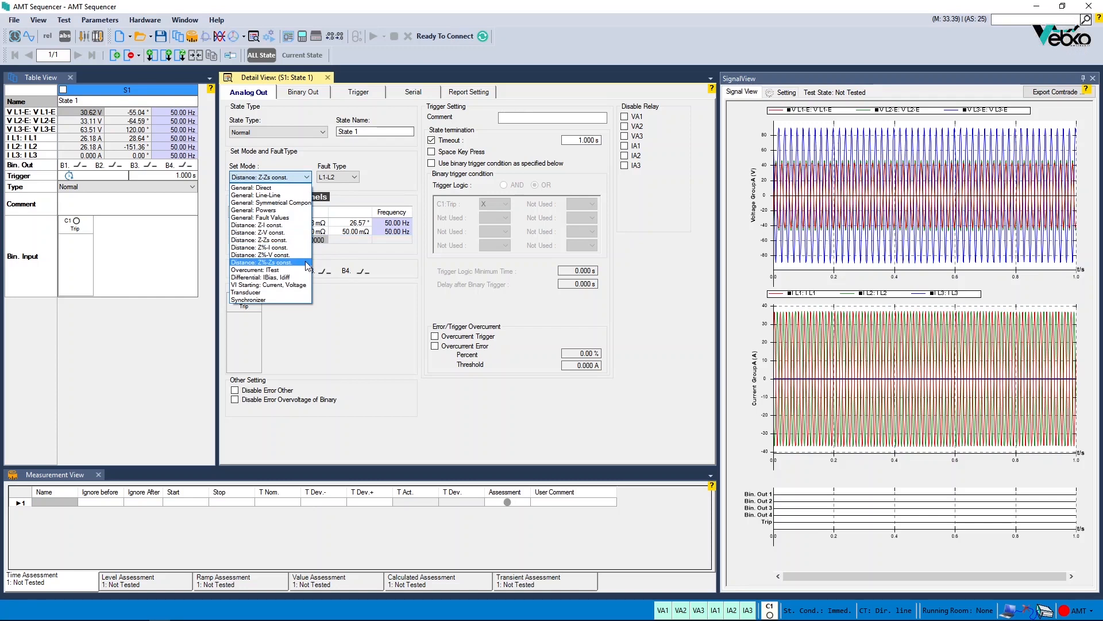
{"action": "left_click", "coordinate": [306, 263]}
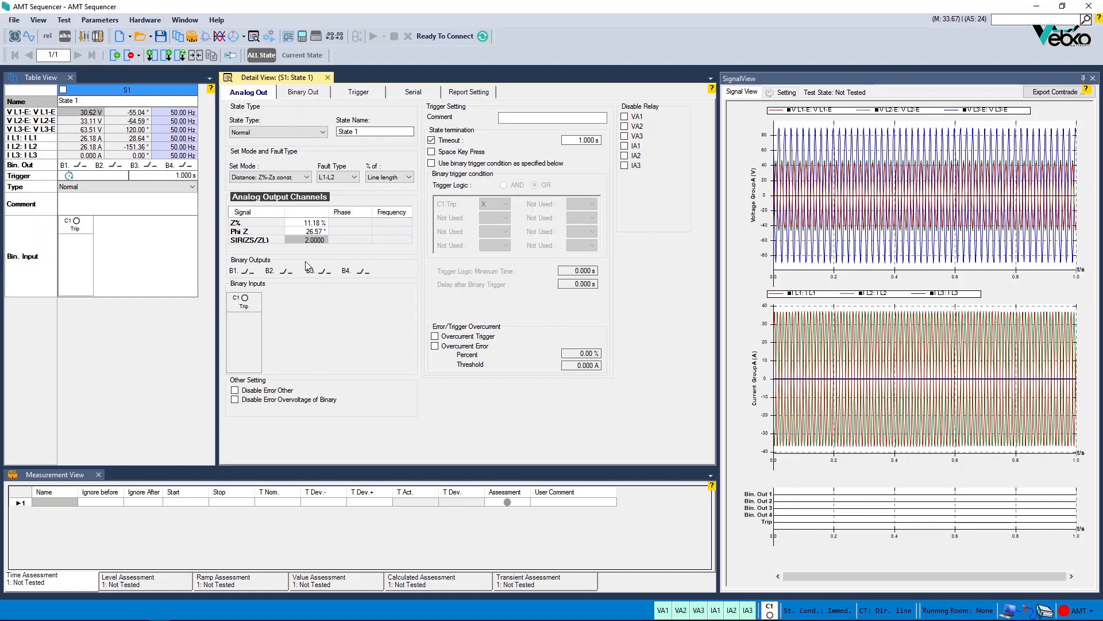
{"action": "left_click", "coordinate": [380, 177]}
{"action": "left_click", "coordinate": [379, 183]}
Open the Z% and Phi Z values in the analog output channels to inspect them.
{"action": "left_click", "coordinate": [298, 223]}
{"action": "left_click", "coordinate": [299, 223]}
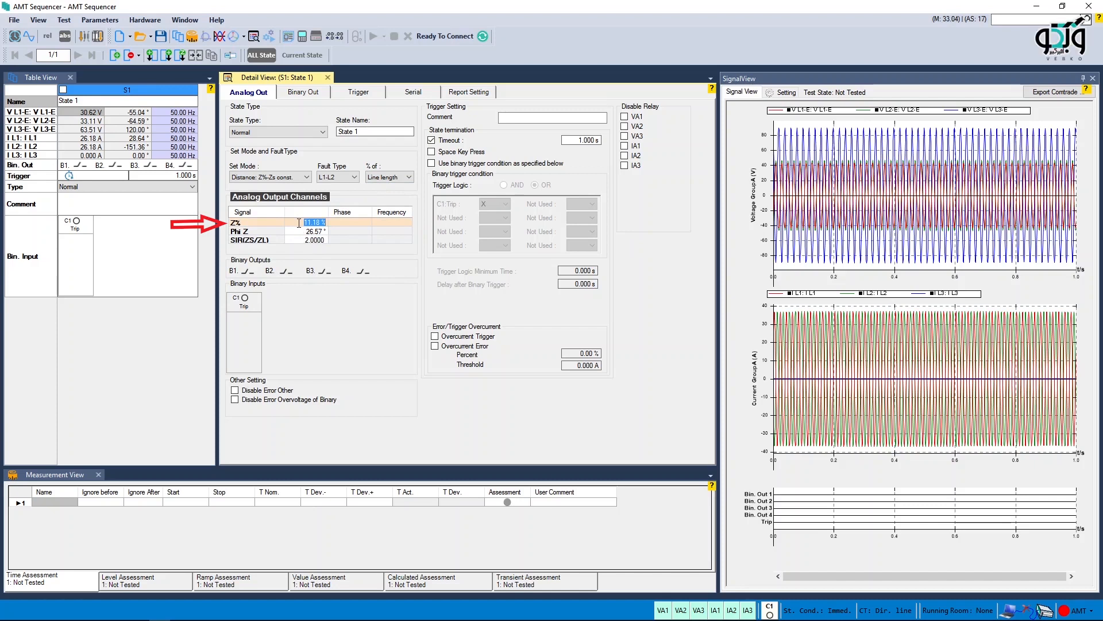
{"action": "left_click", "coordinate": [299, 231]}
{"action": "left_click", "coordinate": [299, 232]}
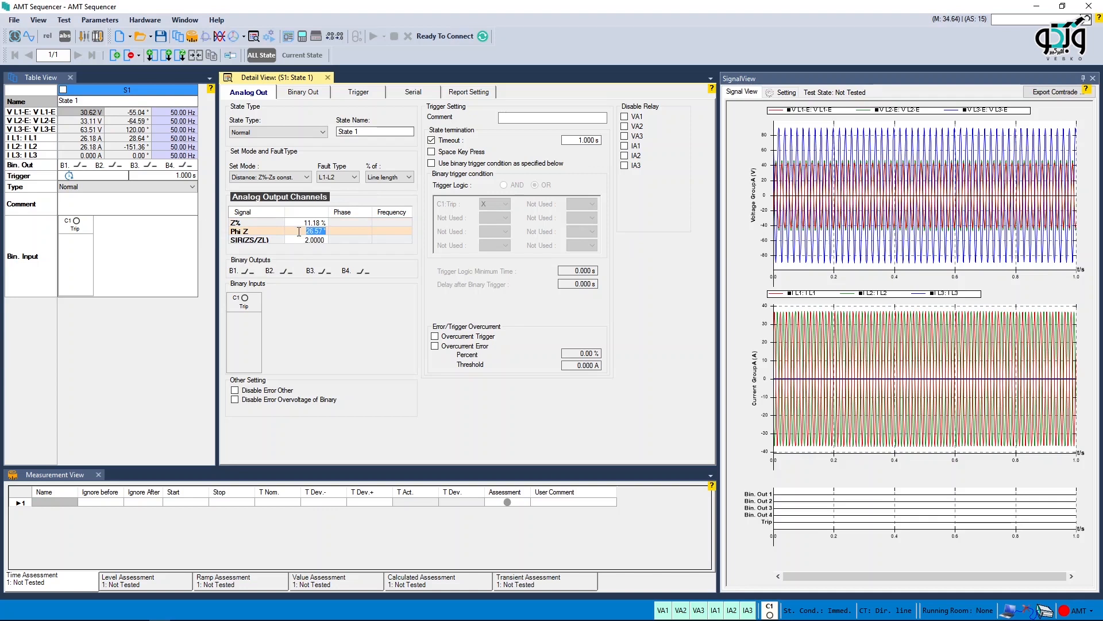
Switch the set mode to Distance: Z%-I const. and open its ITest value.
{"action": "left_click", "coordinate": [298, 178]}
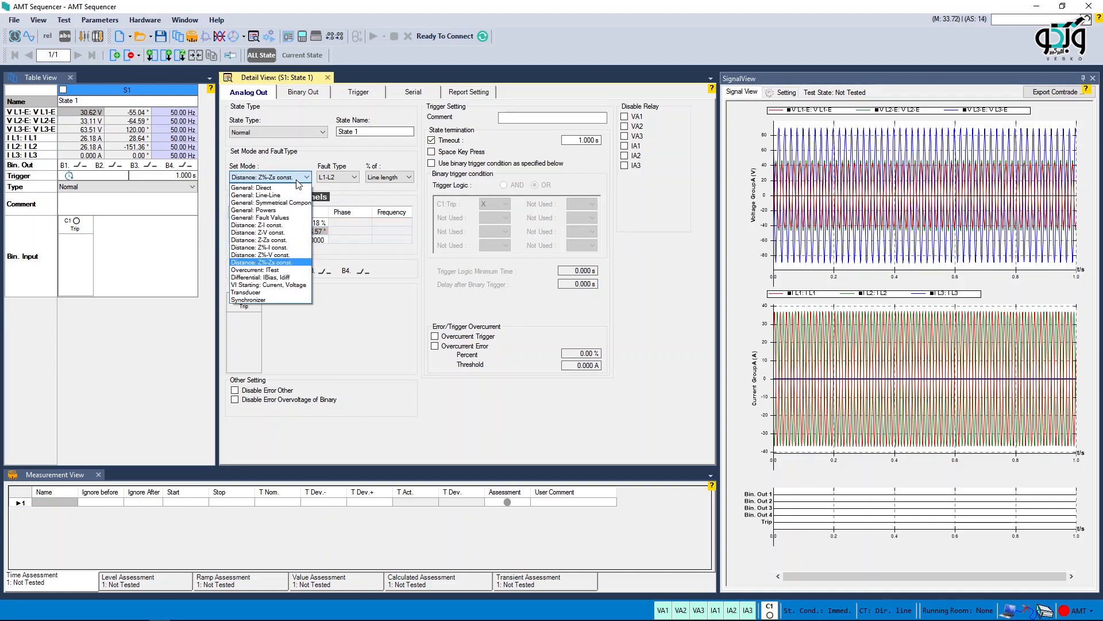
{"action": "left_click", "coordinate": [297, 247]}
{"action": "left_click", "coordinate": [297, 240]}
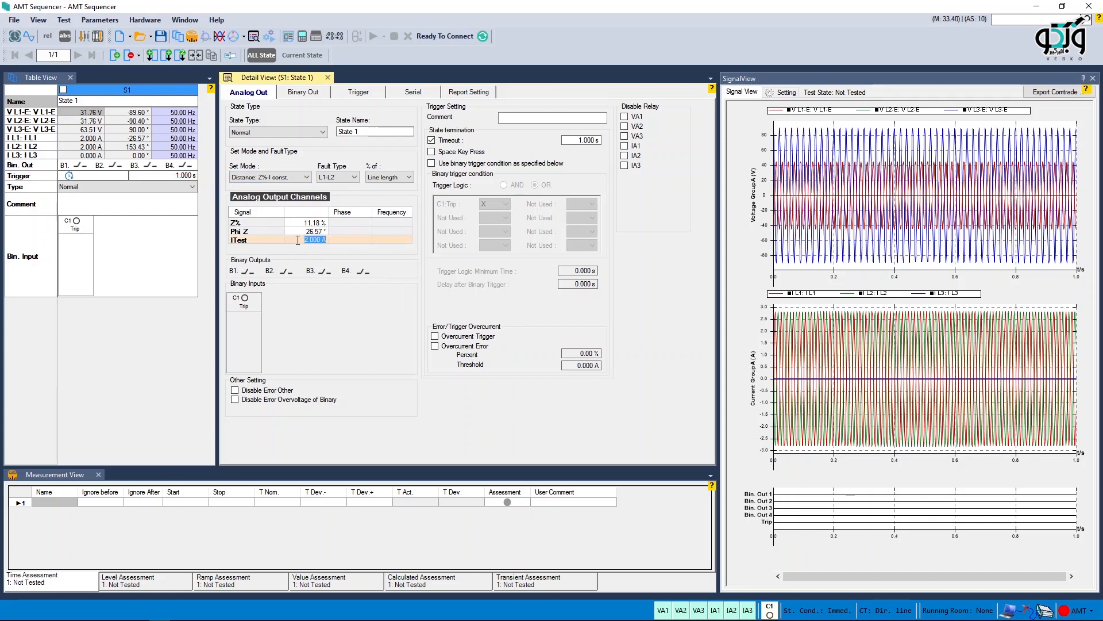
Switch the set mode to Distance: Z%-V const. and open its VTest value.
{"action": "left_click", "coordinate": [300, 178]}
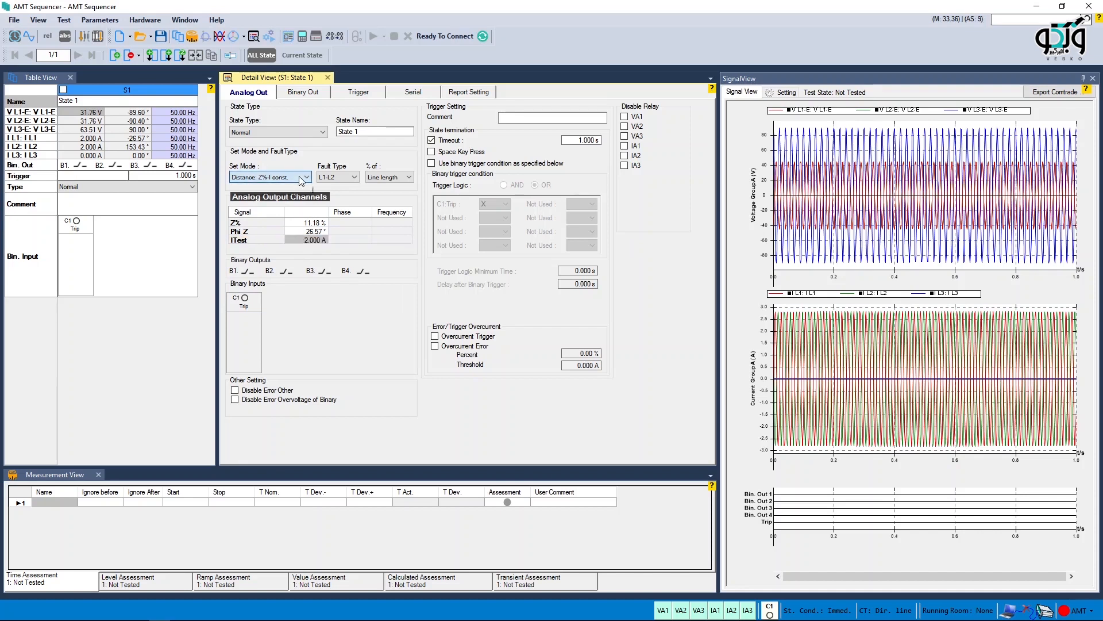
{"action": "left_click", "coordinate": [296, 254]}
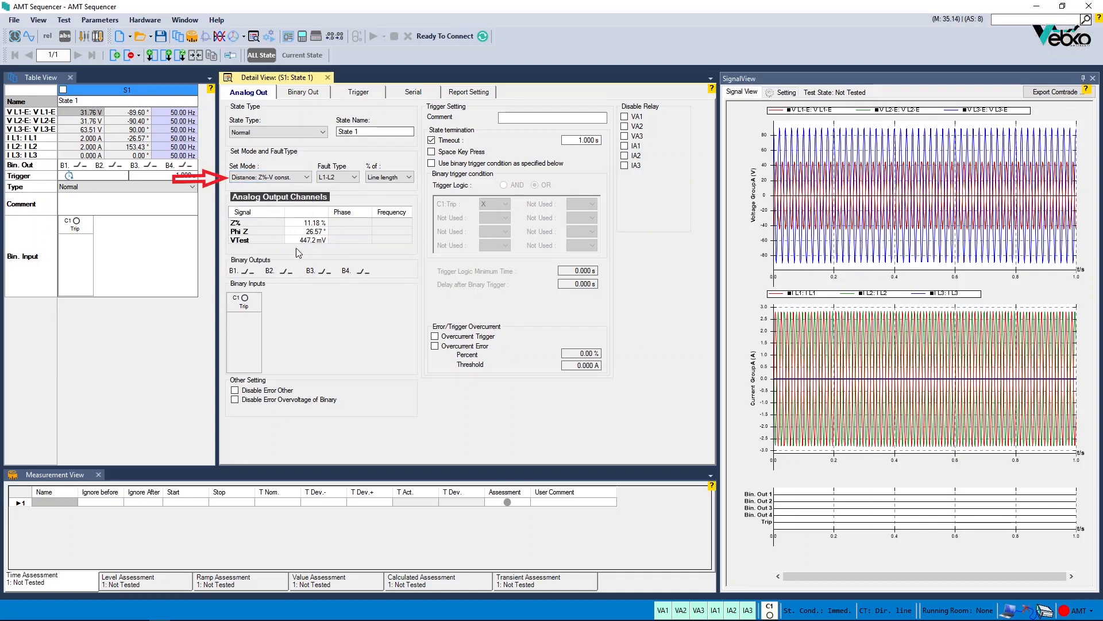
{"action": "left_click", "coordinate": [294, 240]}
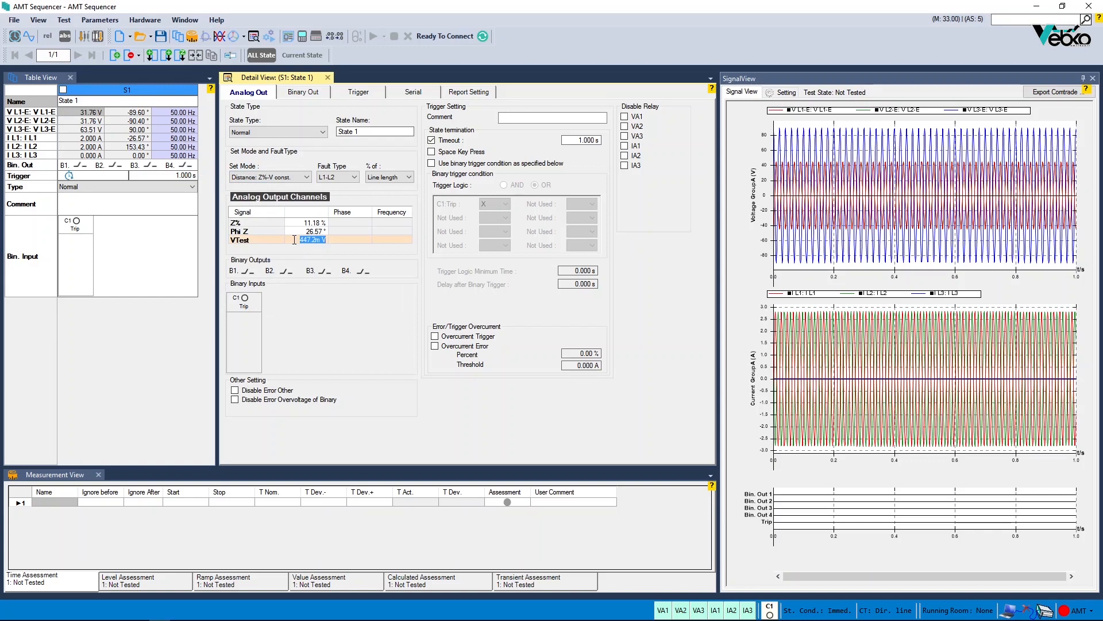
Switch the set mode to Distance: Z%-Zs const. and open its SIR(ZS/ZL) value.
{"action": "left_click", "coordinate": [299, 177]}
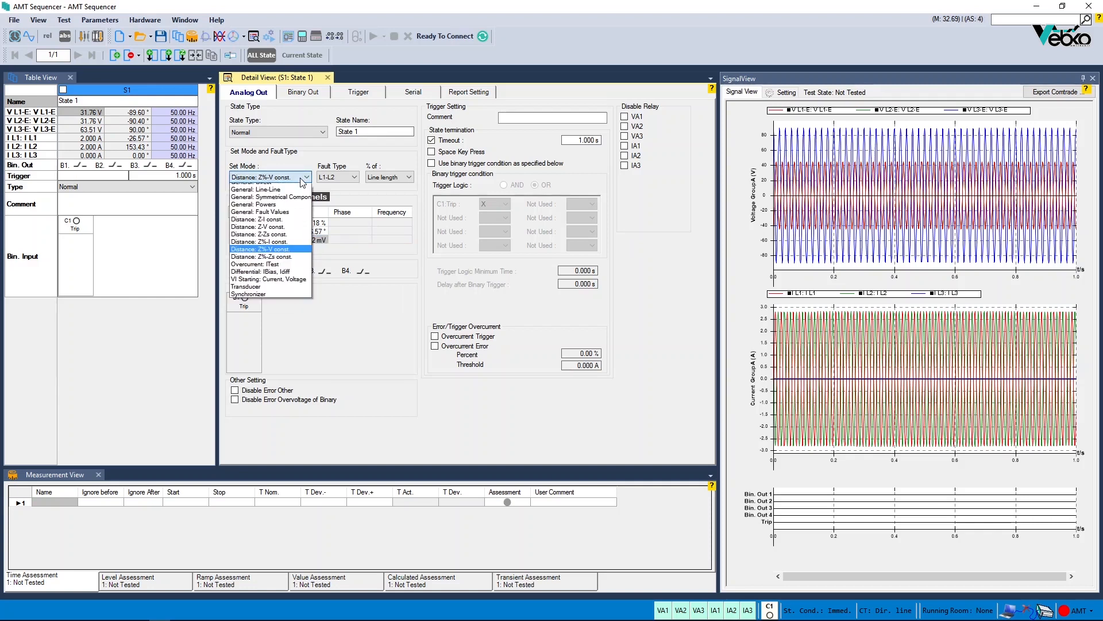
{"action": "left_click", "coordinate": [296, 262]}
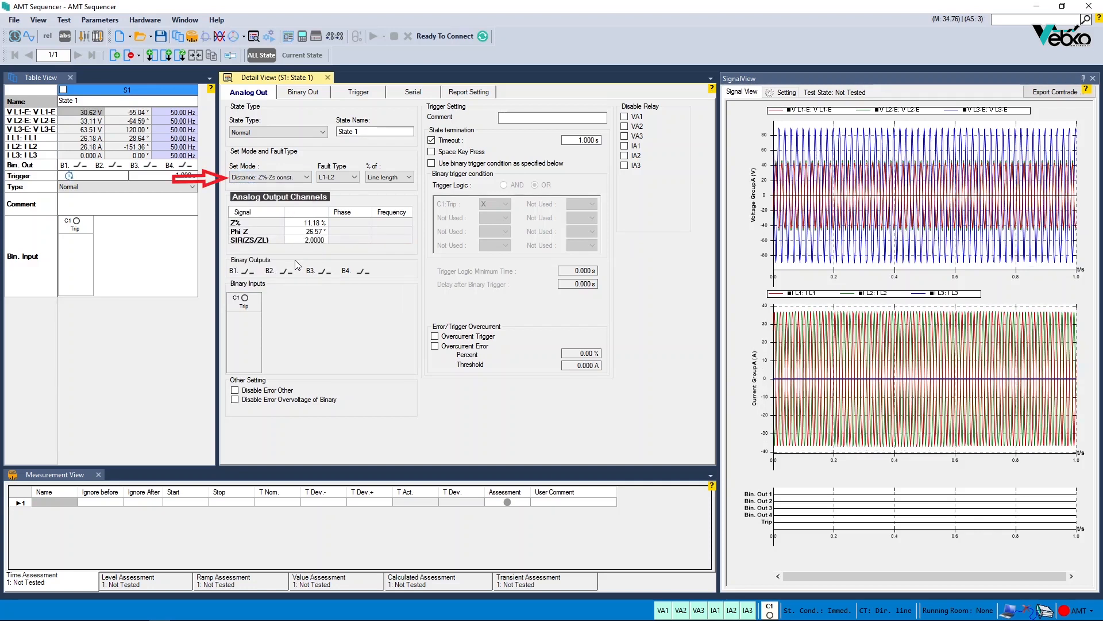
{"action": "left_click", "coordinate": [298, 239]}
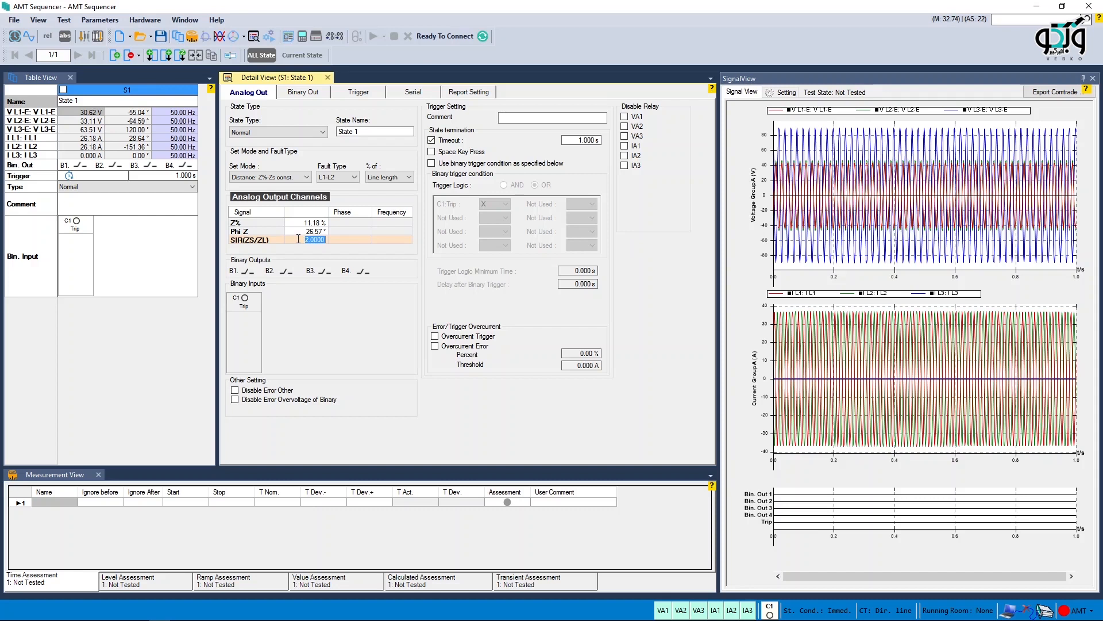
Set Z% to 80 %, Phi Z to 40° and SIR(ZS/ZL) to 10.
{"action": "left_click", "coordinate": [301, 224]}
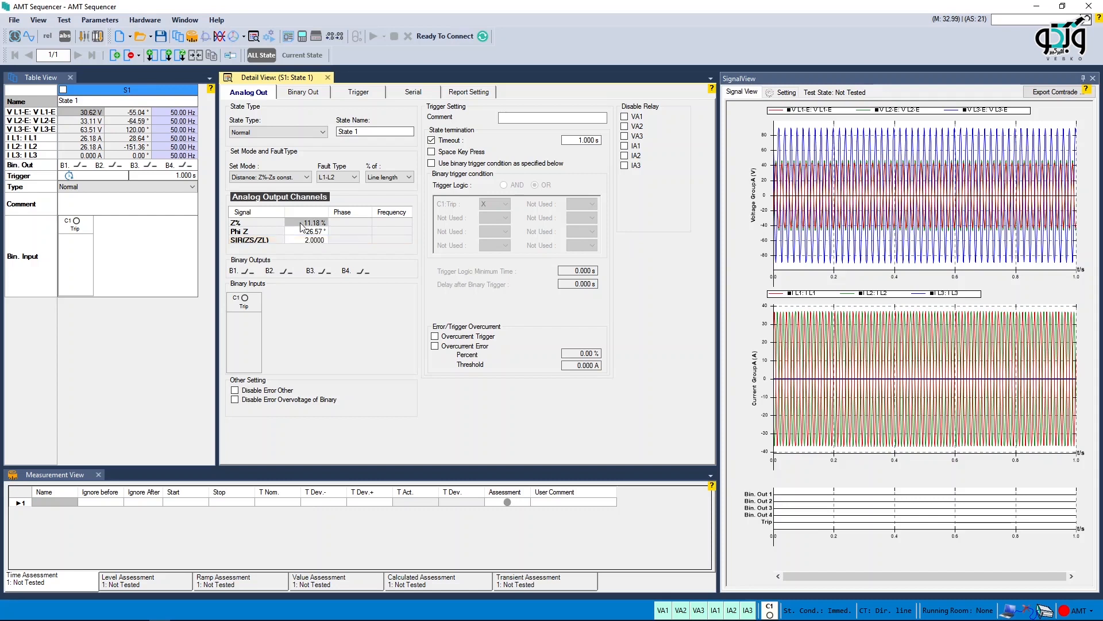
{"action": "type", "text": "80"}
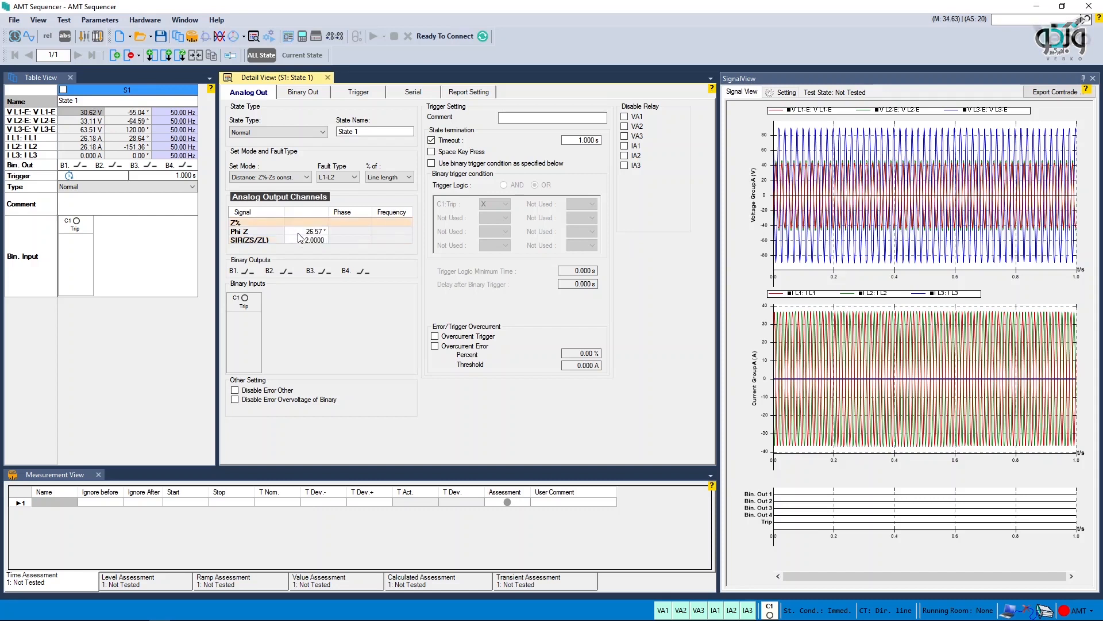
{"action": "left_click", "coordinate": [299, 234]}
{"action": "left_click", "coordinate": [299, 233]}
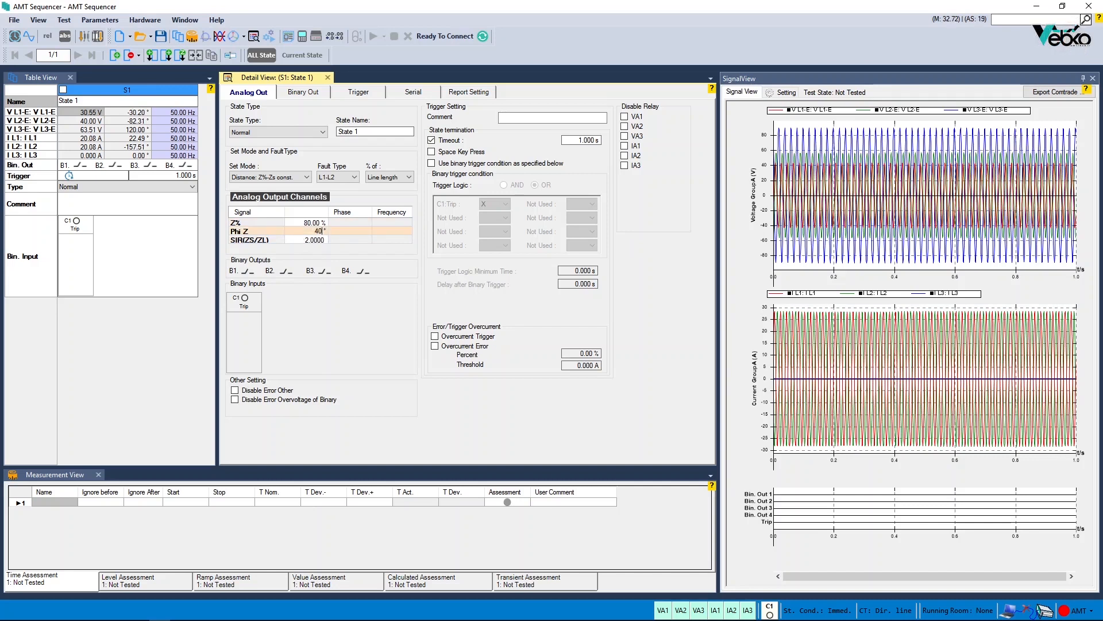
{"action": "type", "text": "40"}
{"action": "left_click", "coordinate": [300, 244]}
{"action": "type", "text": "10"}
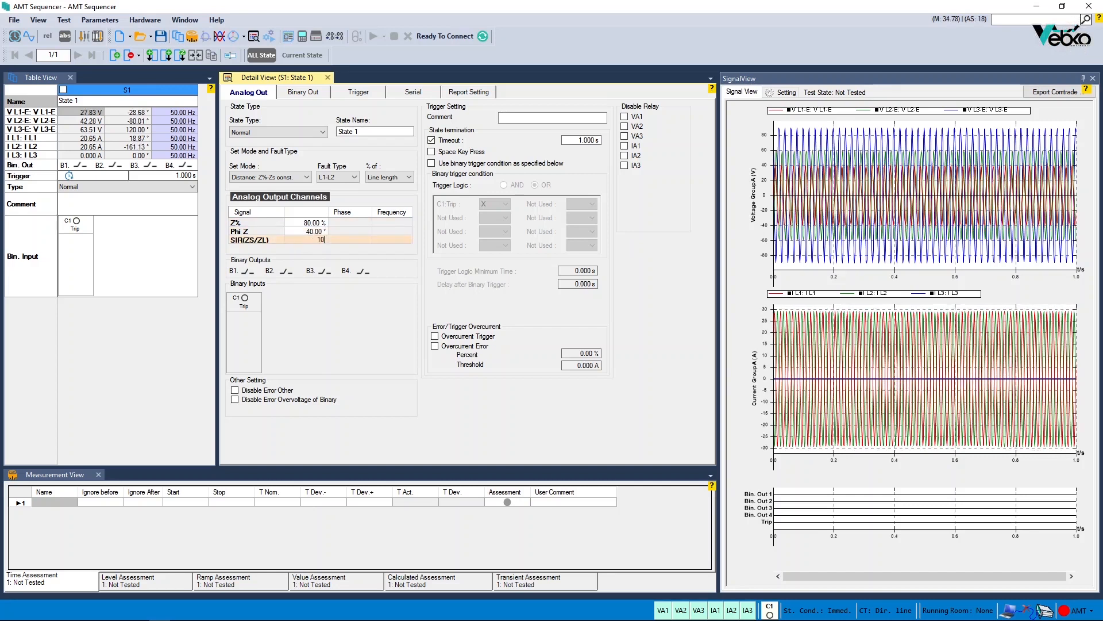
{"action": "key", "text": "Return"}
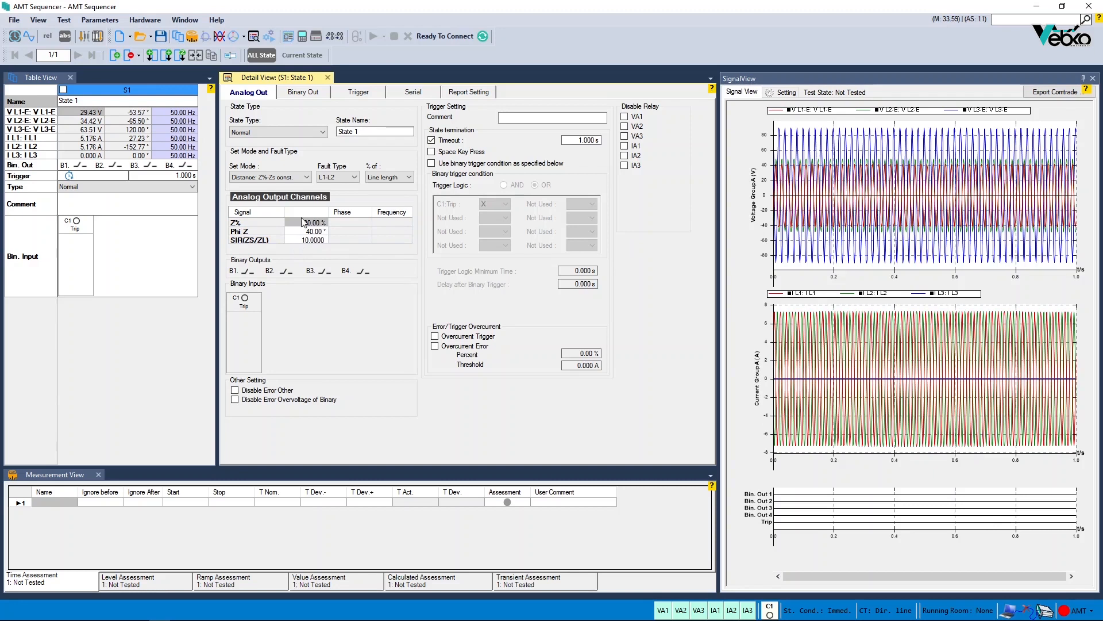
Switch the set mode to Overcurrent: ITest and set the test current to 1 A, Angle to 45° and Voltage to 5 V.
{"action": "left_click", "coordinate": [290, 177]}
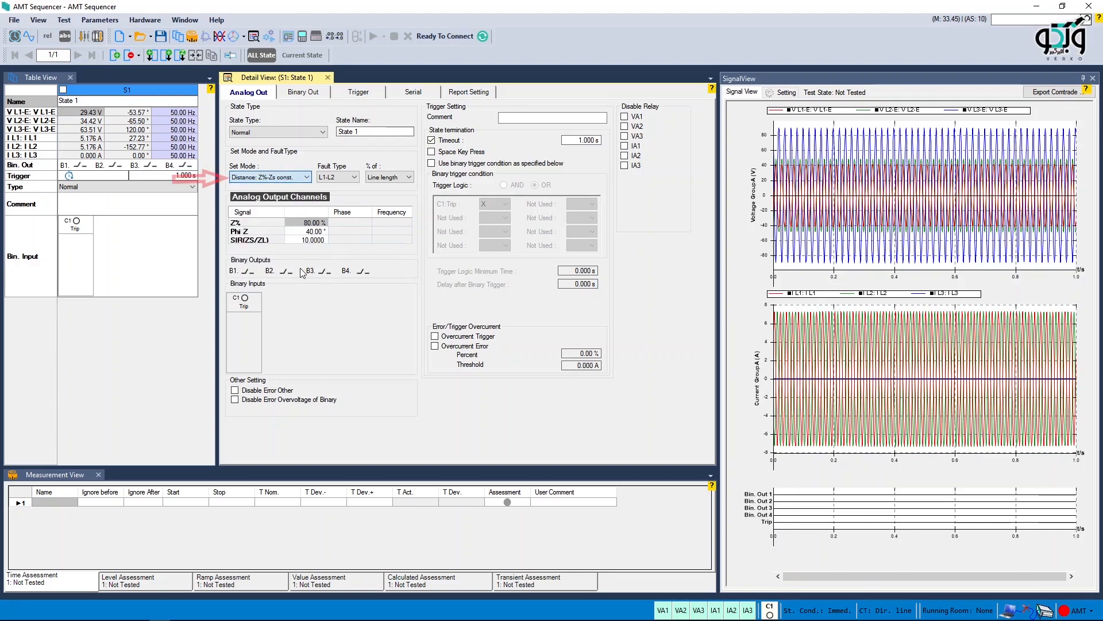
{"action": "left_click", "coordinate": [303, 270]}
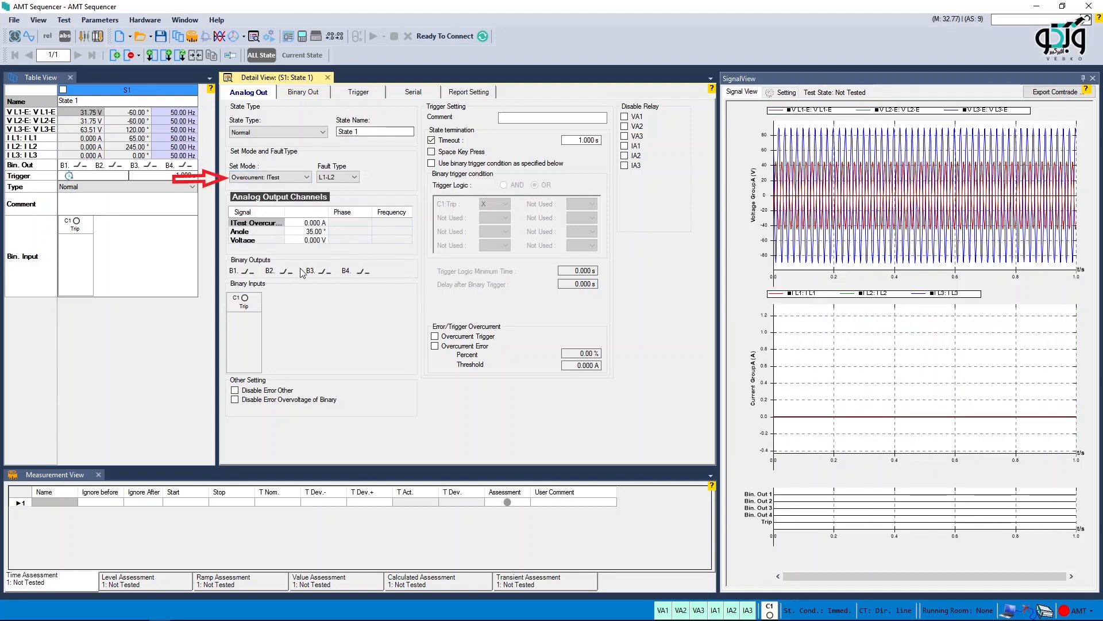
{"action": "left_click", "coordinate": [296, 232]}
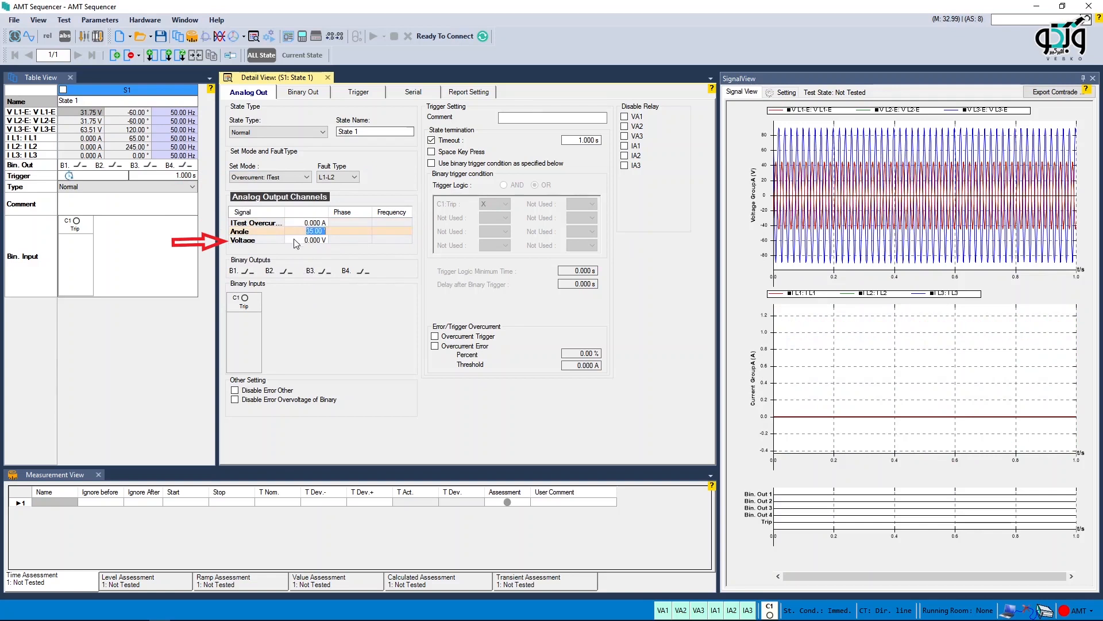
{"action": "left_click", "coordinate": [294, 240]}
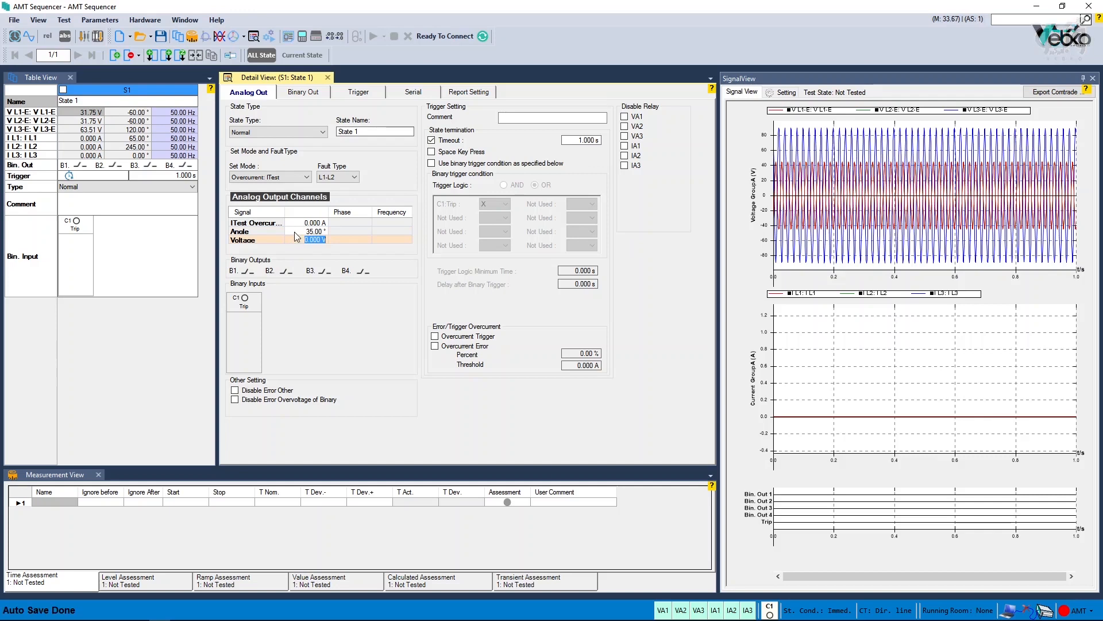
{"action": "left_click", "coordinate": [298, 223]}
{"action": "type", "text": "1"}
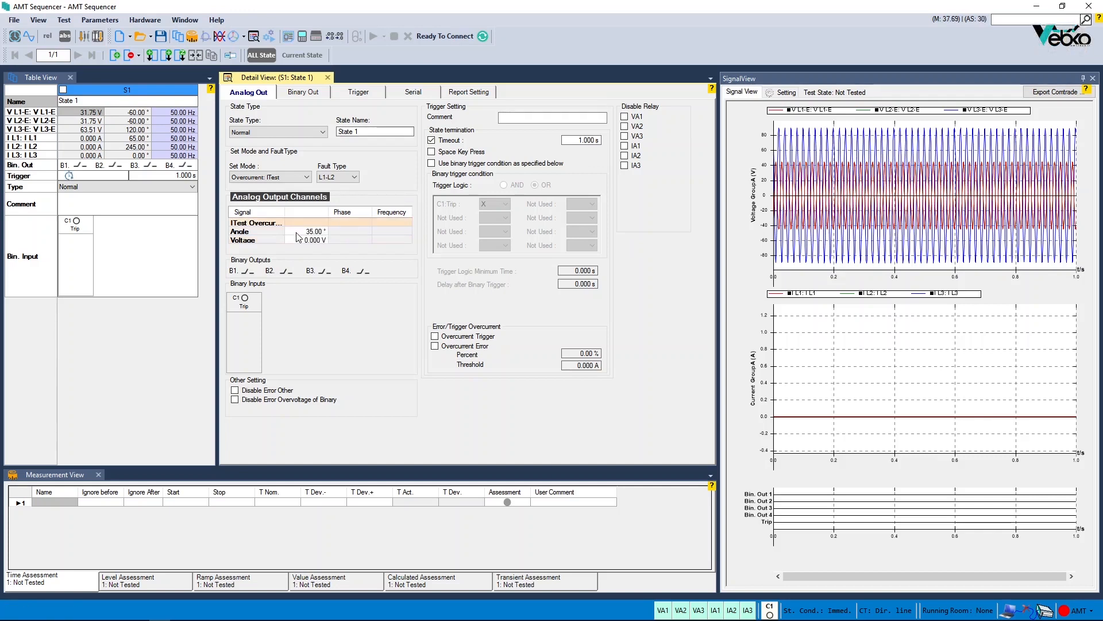
{"action": "left_click", "coordinate": [296, 233]}
{"action": "type", "text": "45"}
{"action": "left_click", "coordinate": [296, 242]}
{"action": "type", "text": "5"}
{"action": "key", "text": "Return"}
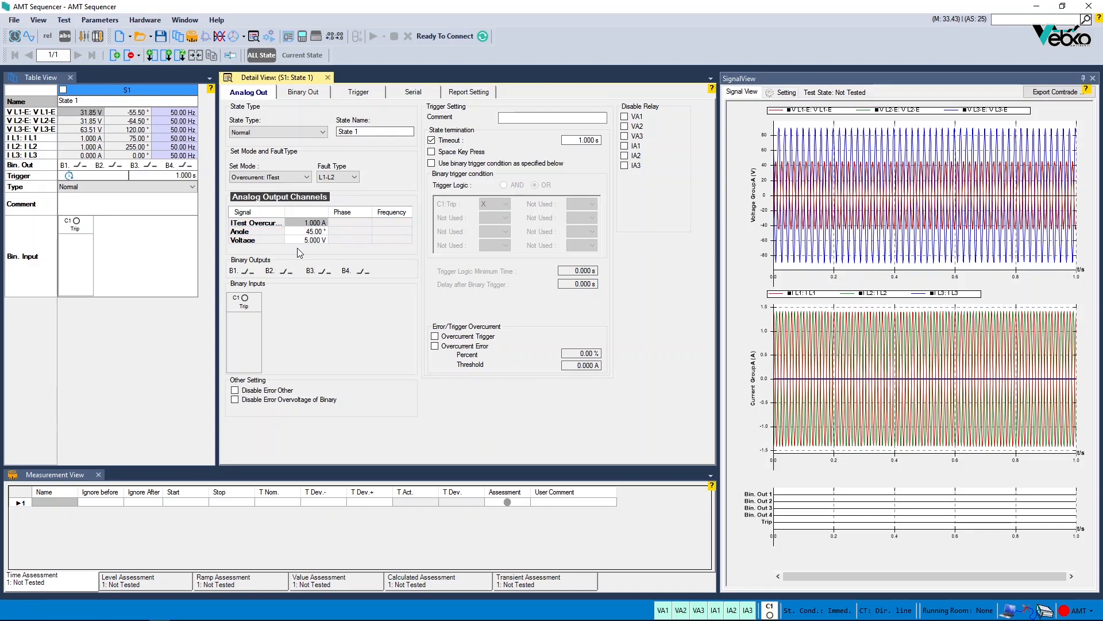
Configure the hardware with the voltage output Not Used and six current outputs, adding I L1(1), I L2(1) and I L3(1).
{"action": "left_click", "coordinate": [319, 35]}
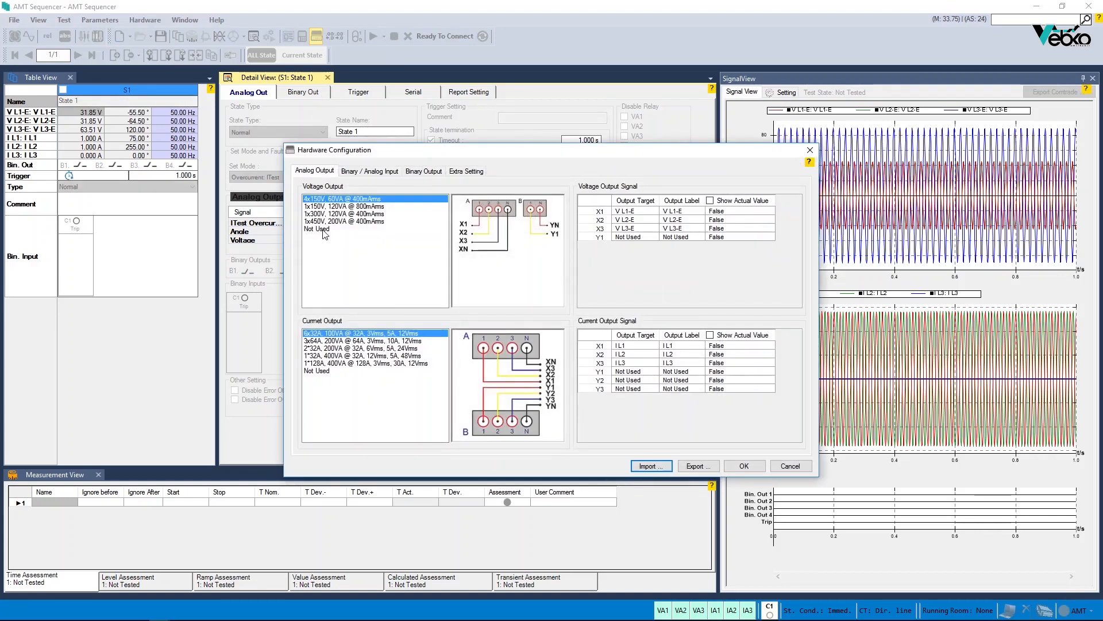
{"action": "left_click", "coordinate": [323, 229]}
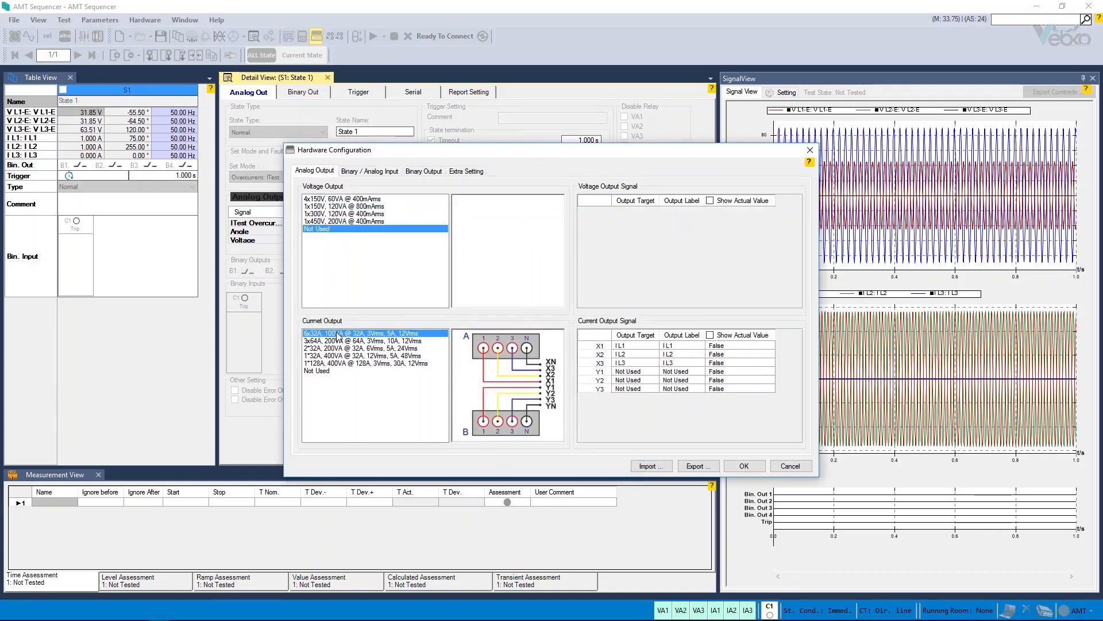
{"action": "left_click", "coordinate": [743, 466]}
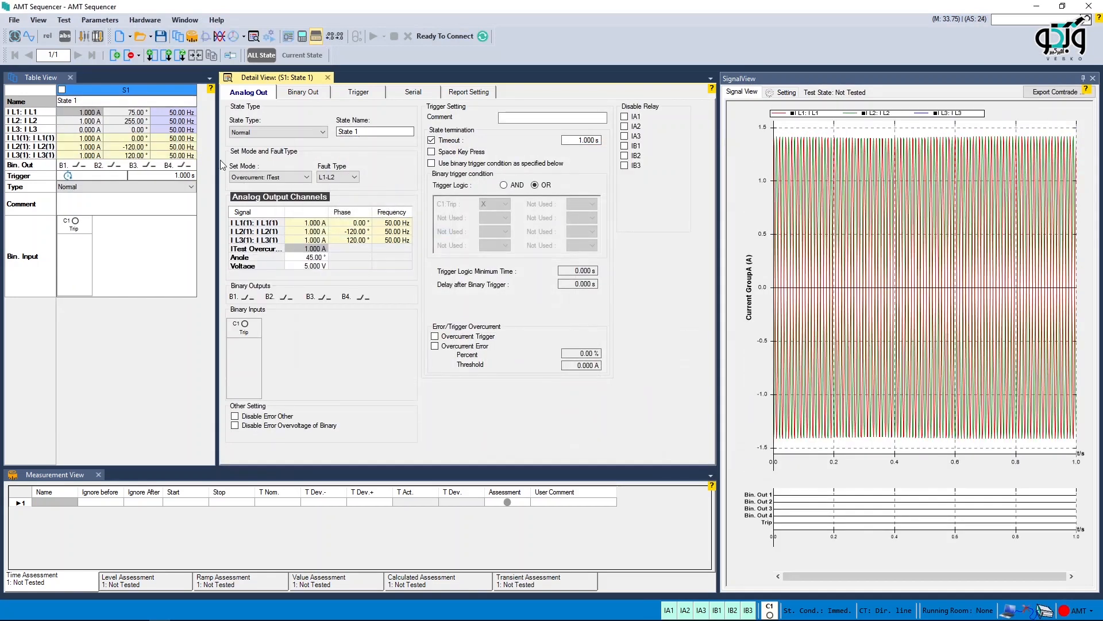
Switch the set mode to Differential: IBias, Idiff and set IDiff to 0.5 In and IBias to 7 In.
{"action": "left_click", "coordinate": [267, 177]}
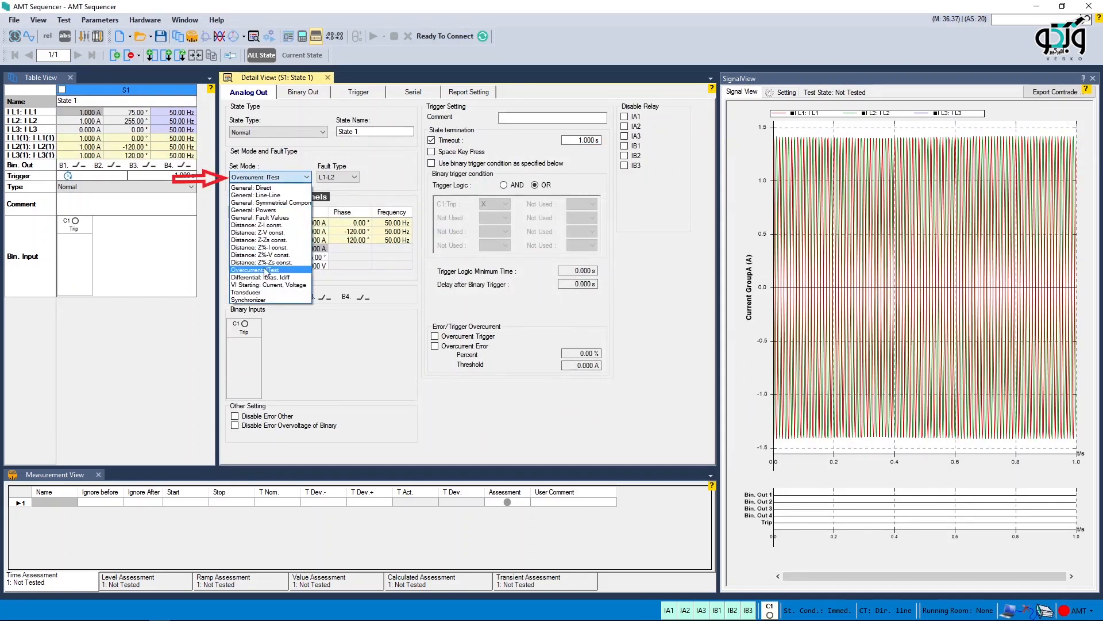
{"action": "left_click", "coordinate": [266, 278]}
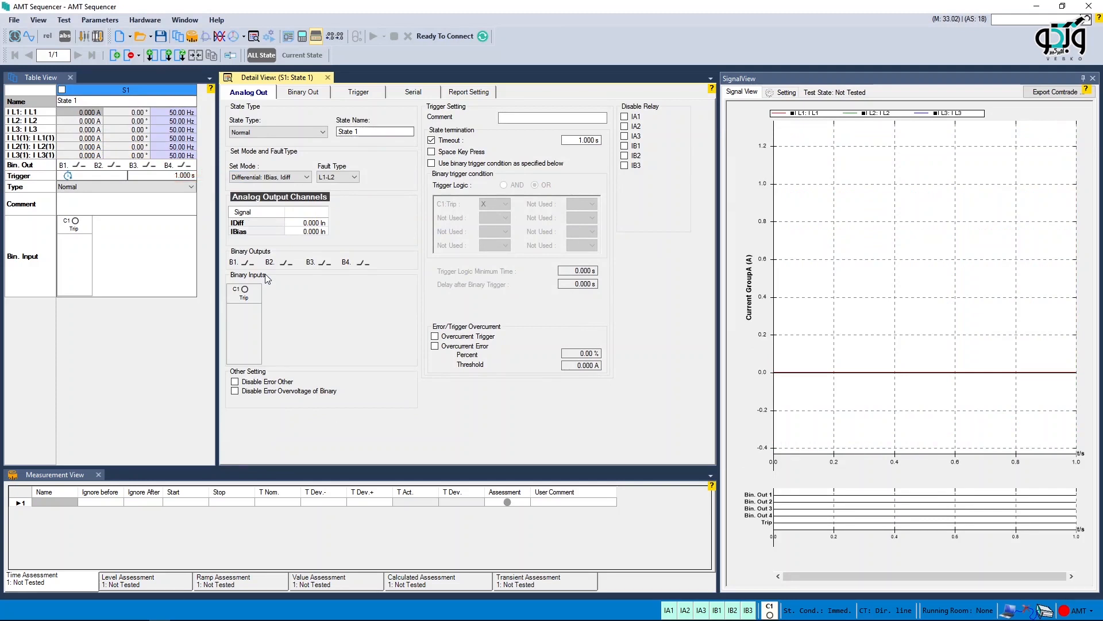
{"action": "left_click", "coordinate": [299, 224]}
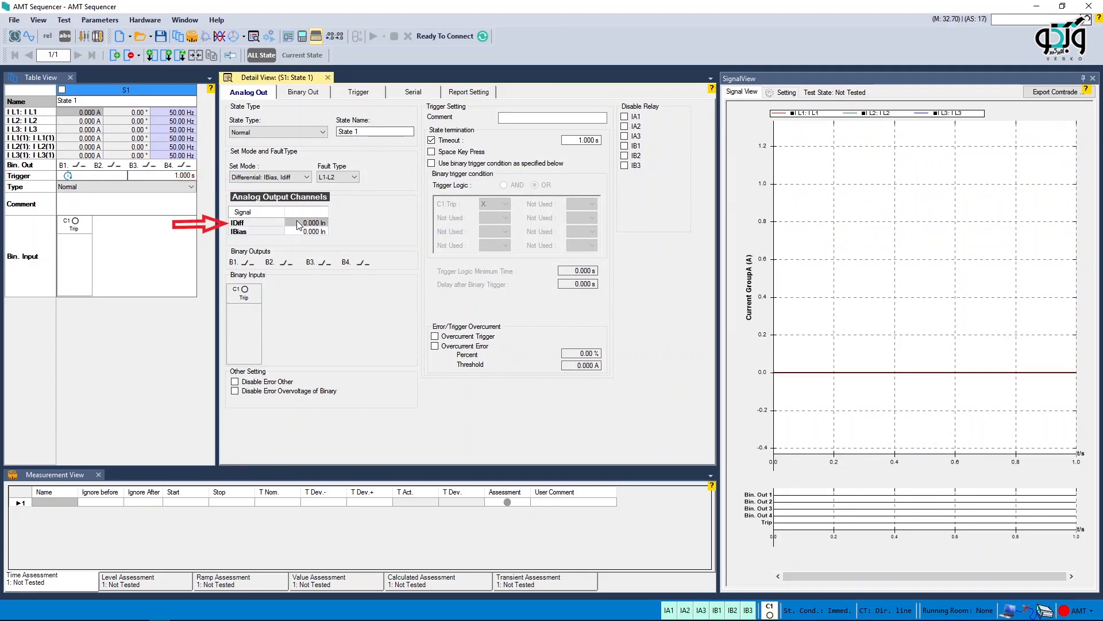
{"action": "type", "text": "0"}
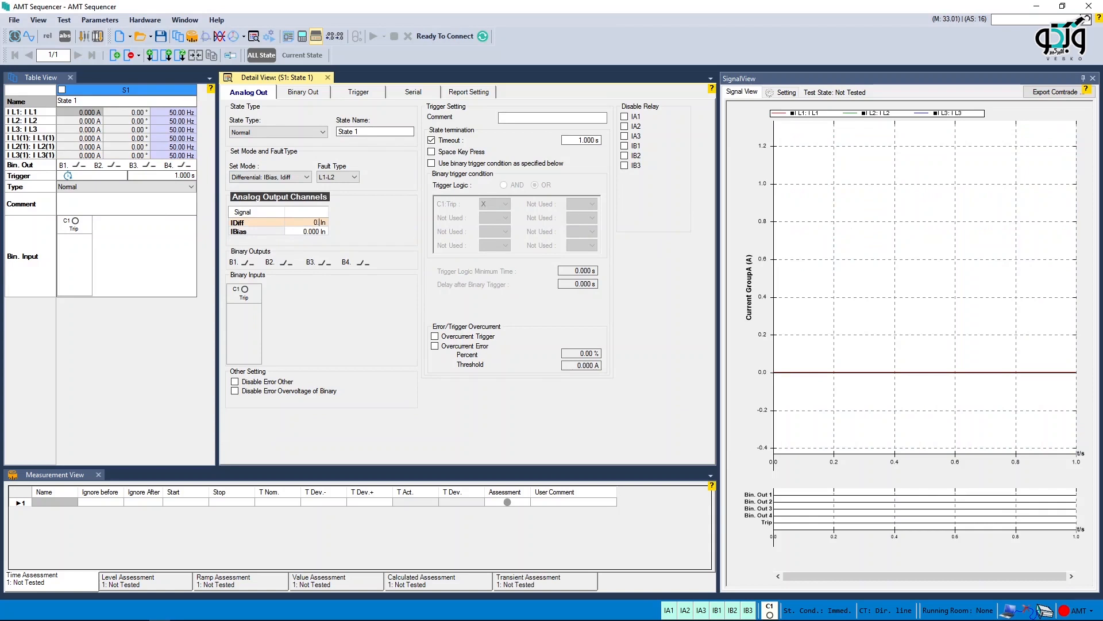
{"action": "left_click", "coordinate": [300, 232]}
{"action": "type", "text": "7"}
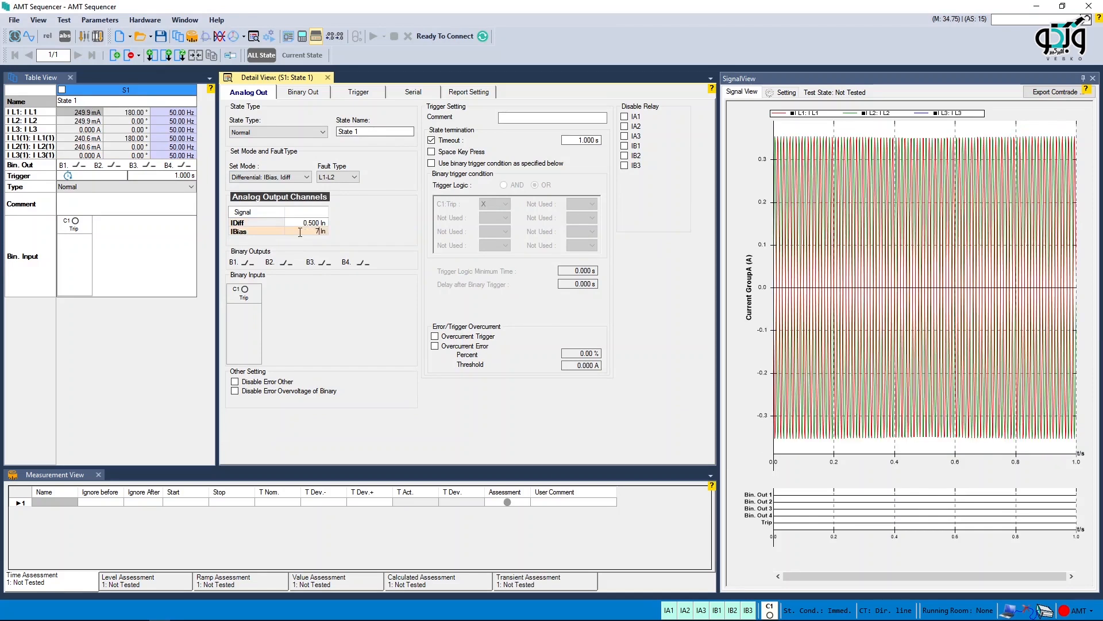
{"action": "key", "text": "Return"}
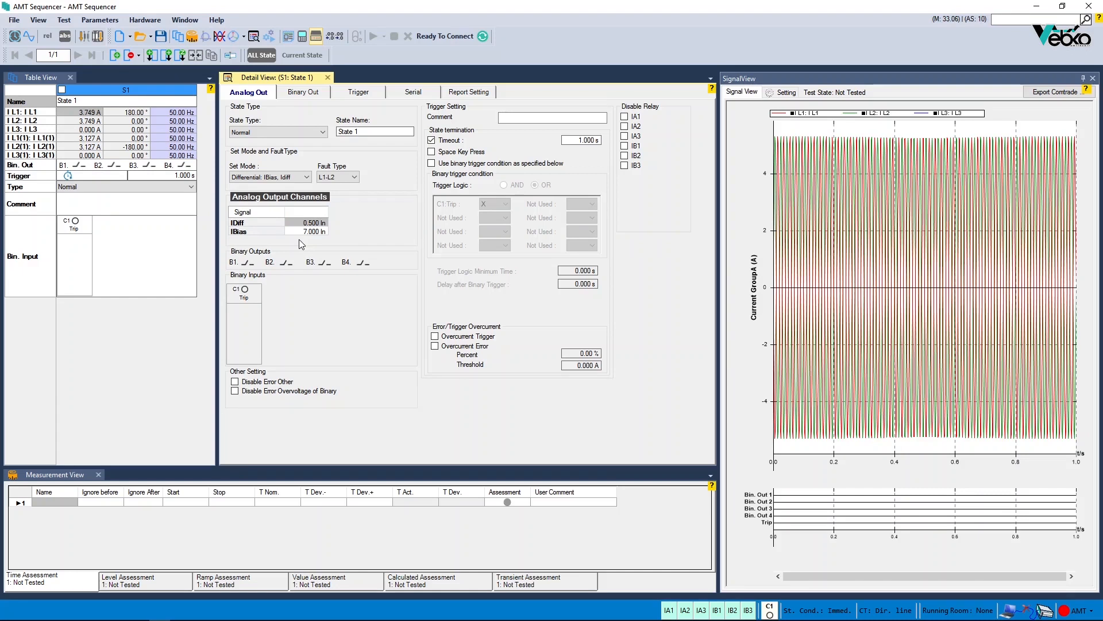
Open the Differential protection parameters of the general test object.
{"action": "left_click", "coordinate": [302, 37]}
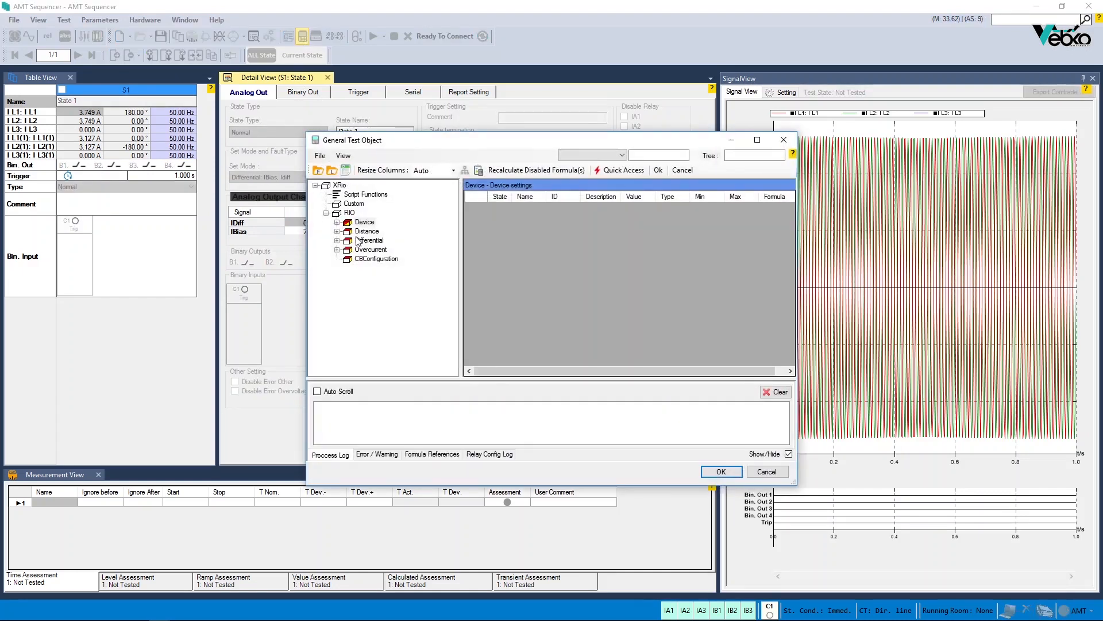
{"action": "double_click", "coordinate": [362, 241]}
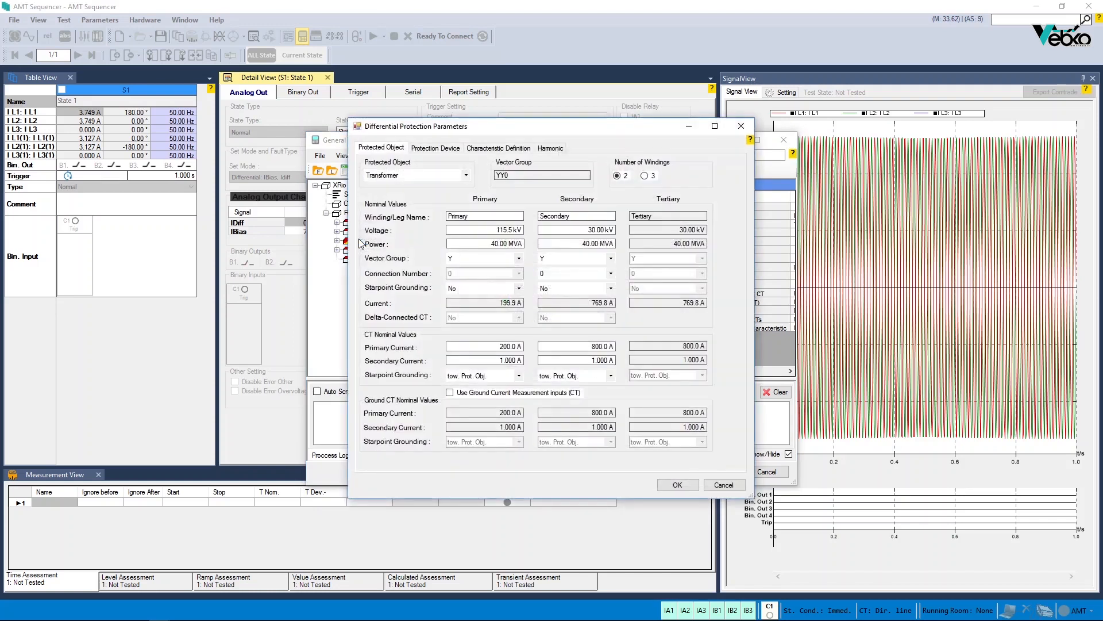